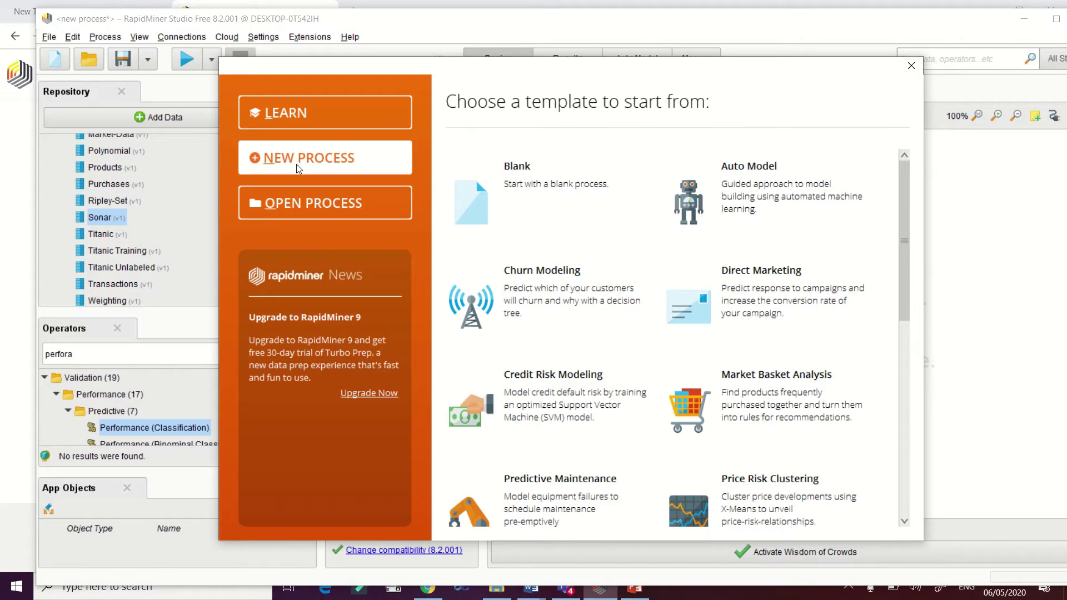
Step: Choose the Blank process template and dismiss the prompt to save changes to the unnamed process
{"action": "left_click", "coordinate": [552, 199]}
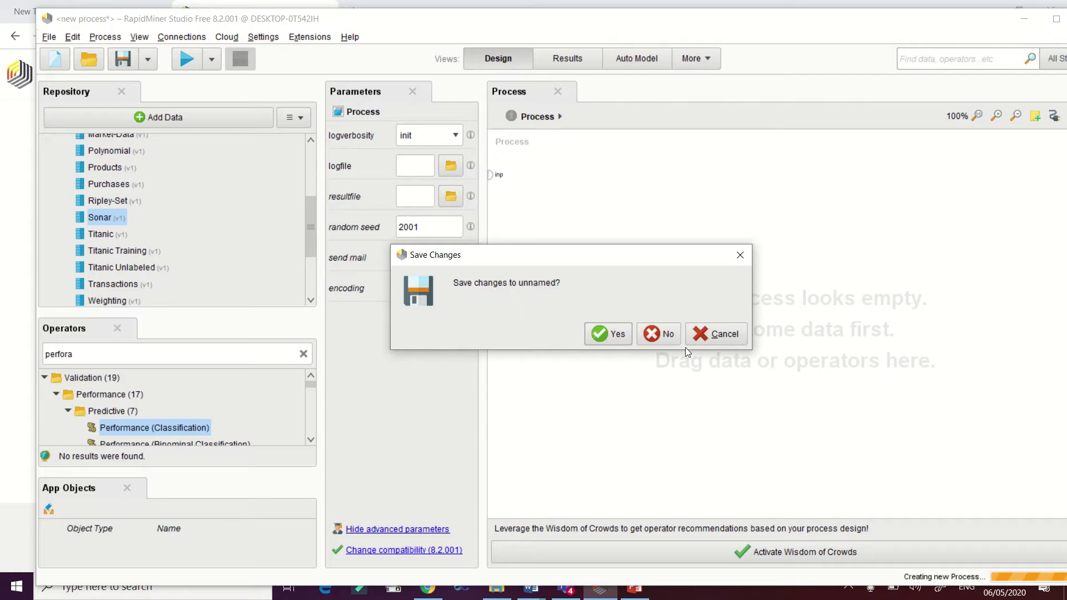
{"action": "left_click", "coordinate": [741, 255]}
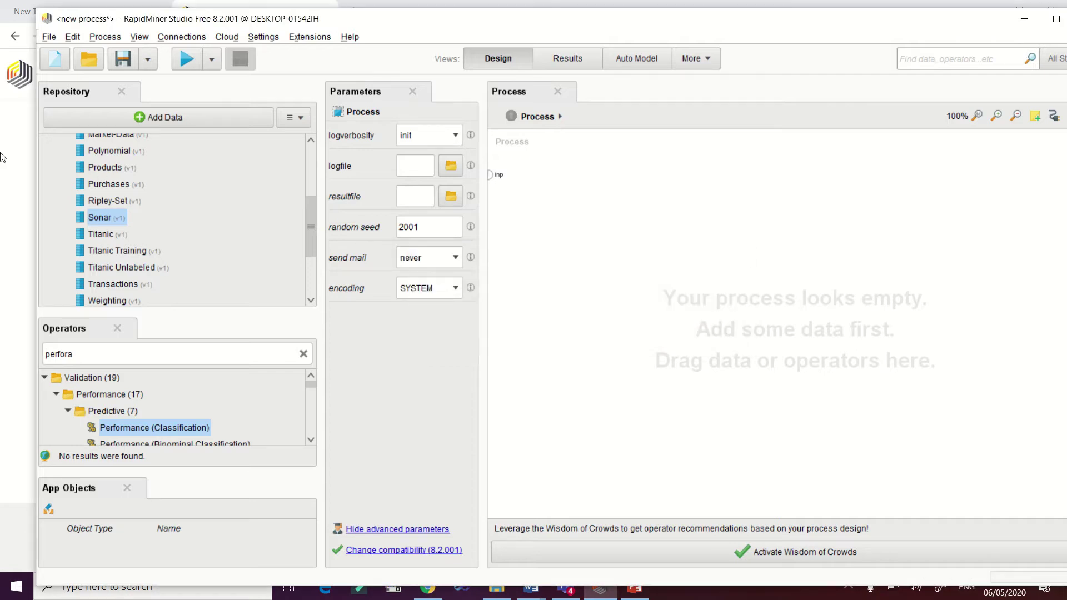
Step: Add the Sonar dataset from the Samples data folder to the empty process
{"action": "scroll", "coordinate": [134, 203], "scroll_direction": "up", "scroll_amount": 3}
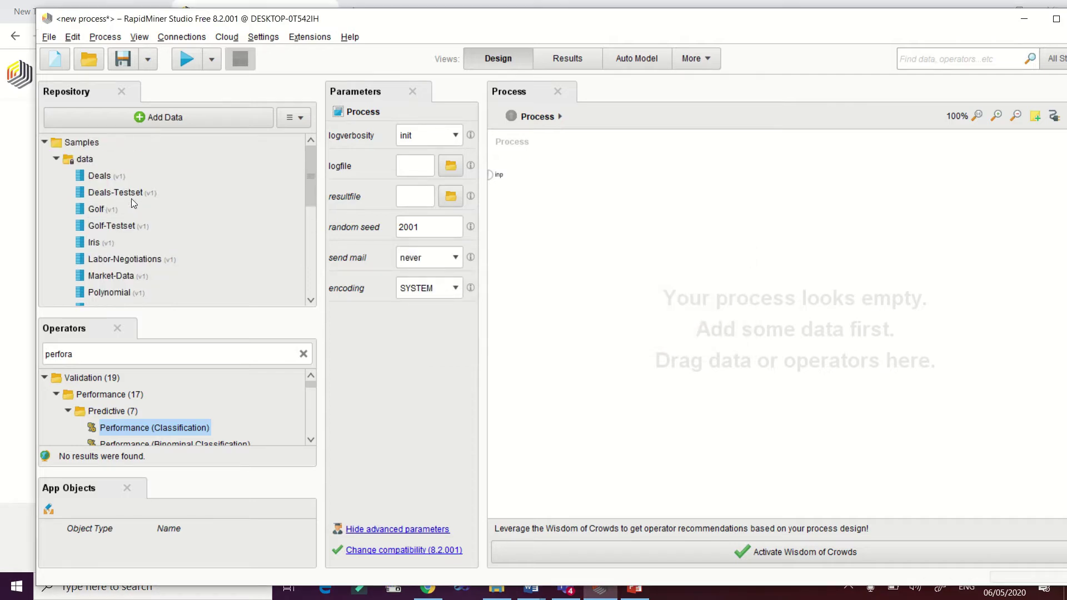
{"action": "left_click", "coordinate": [56, 159]}
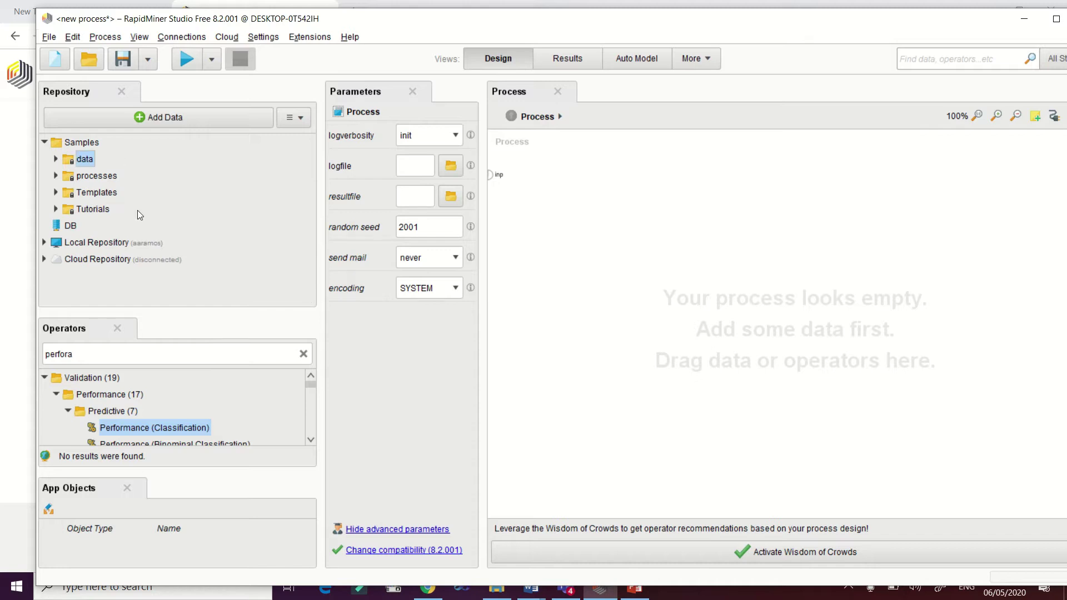
{"action": "left_click", "coordinate": [56, 160]}
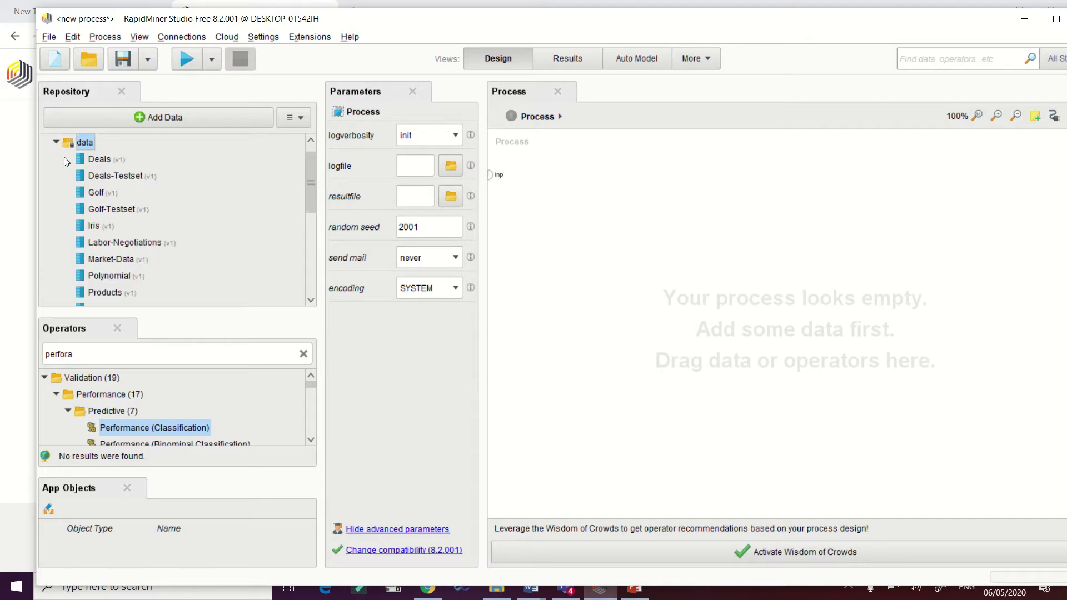
{"action": "scroll", "coordinate": [147, 183], "scroll_direction": "down", "scroll_amount": 2}
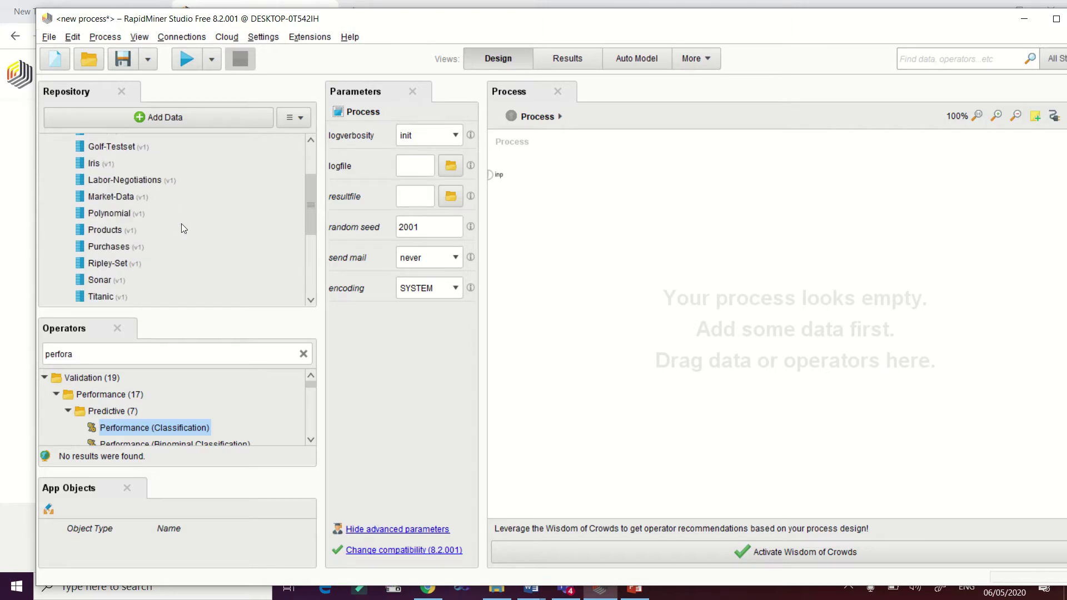
{"action": "scroll", "coordinate": [182, 227], "scroll_direction": "down", "scroll_amount": 2}
{"action": "scroll", "coordinate": [183, 228], "scroll_direction": "up", "scroll_amount": 3}
{"action": "scroll", "coordinate": [183, 231], "scroll_direction": "up", "scroll_amount": 1}
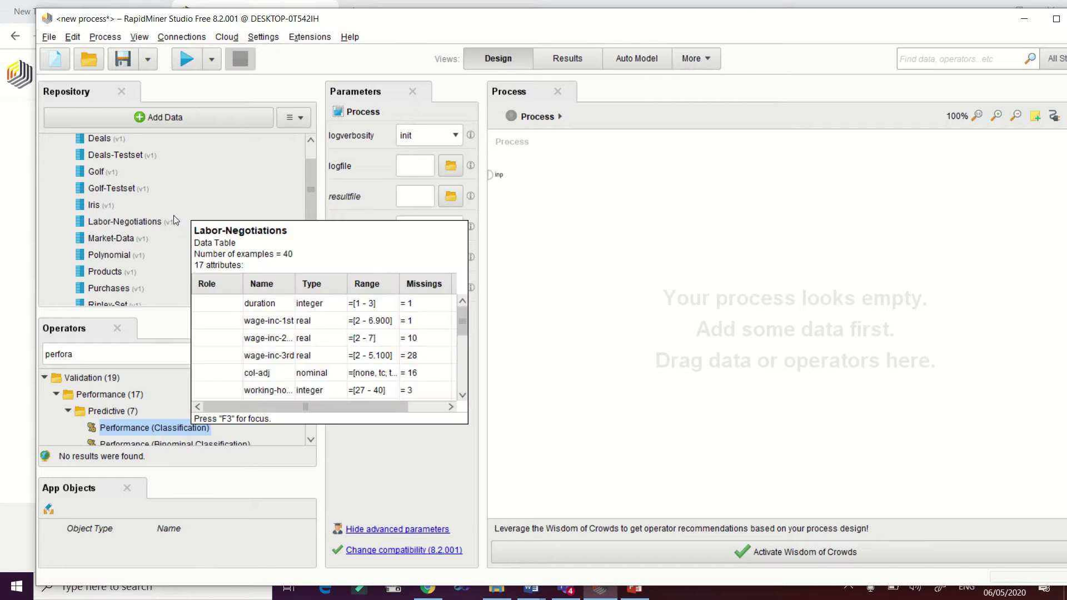
{"action": "scroll", "coordinate": [166, 193], "scroll_direction": "down", "scroll_amount": 2}
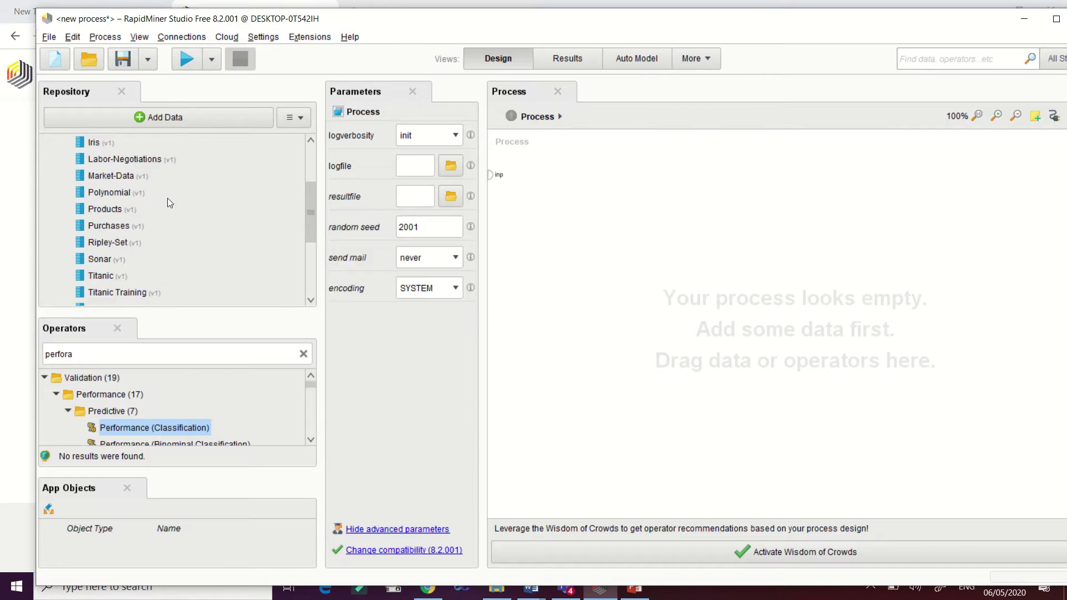
{"action": "mouse_move", "coordinate": [100, 262]}
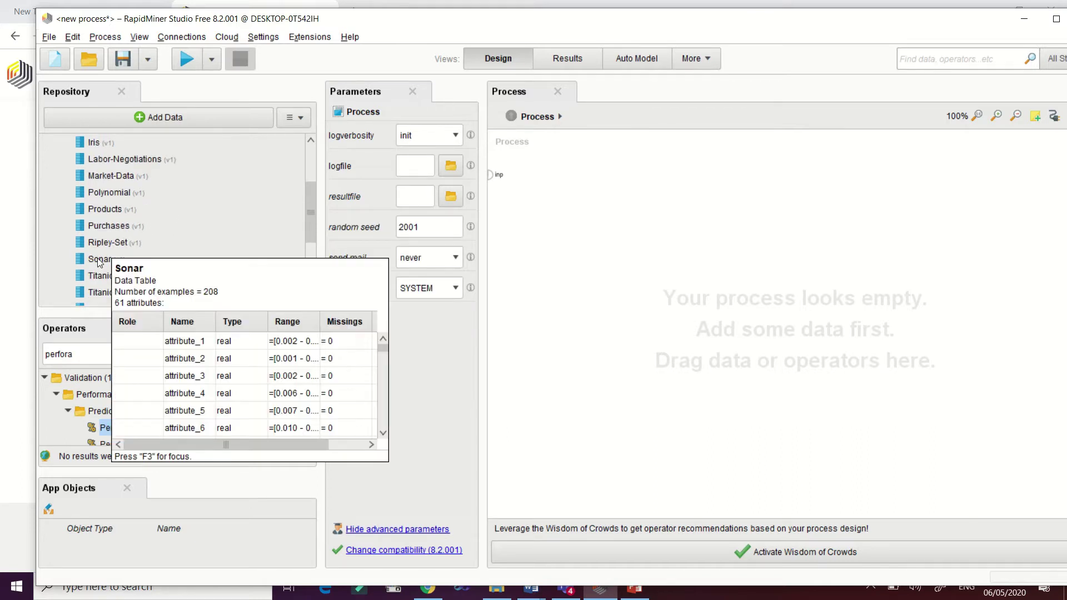
{"action": "left_click", "coordinate": [98, 259]}
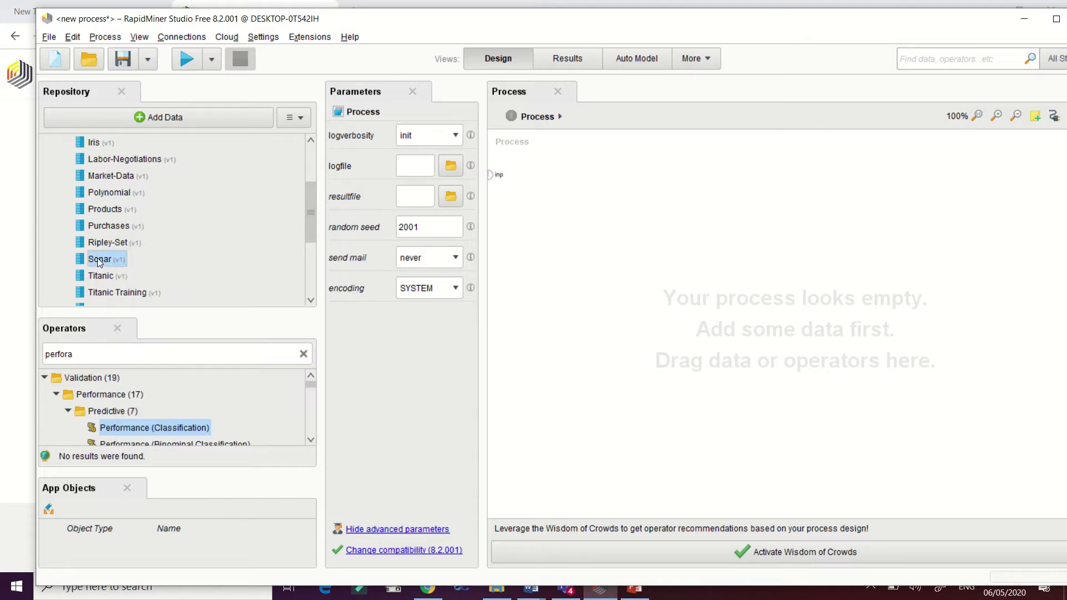
{"action": "left_click_drag", "start_coordinate": [98, 259], "coordinate": [574, 192]}
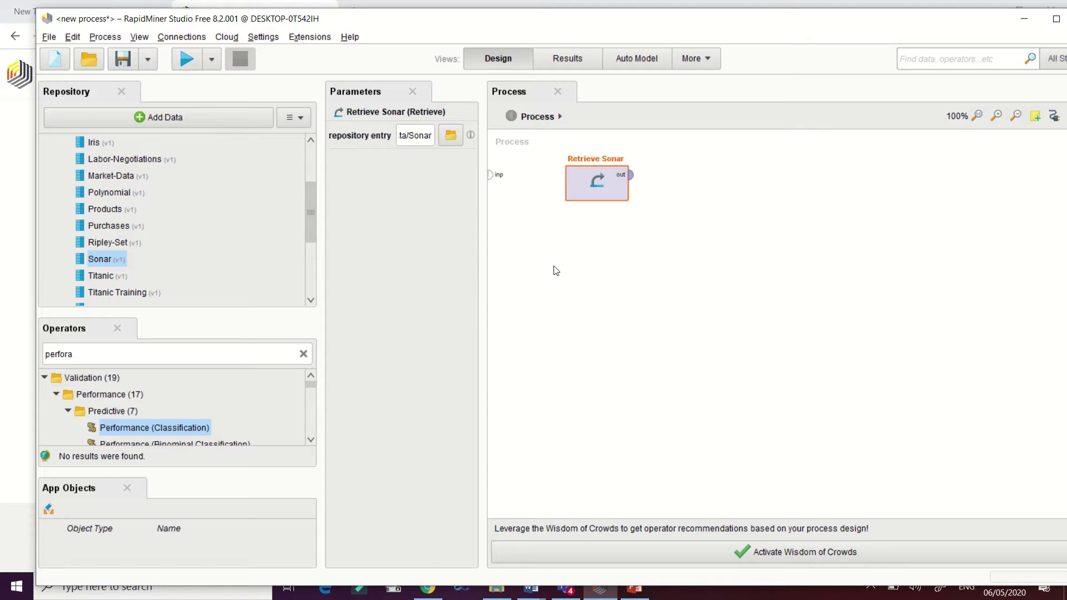
Step: Connect the Retrieve Sonar output to the first result port and run the process
{"action": "left_click_drag", "start_coordinate": [664, 27], "coordinate": [562, 27]}
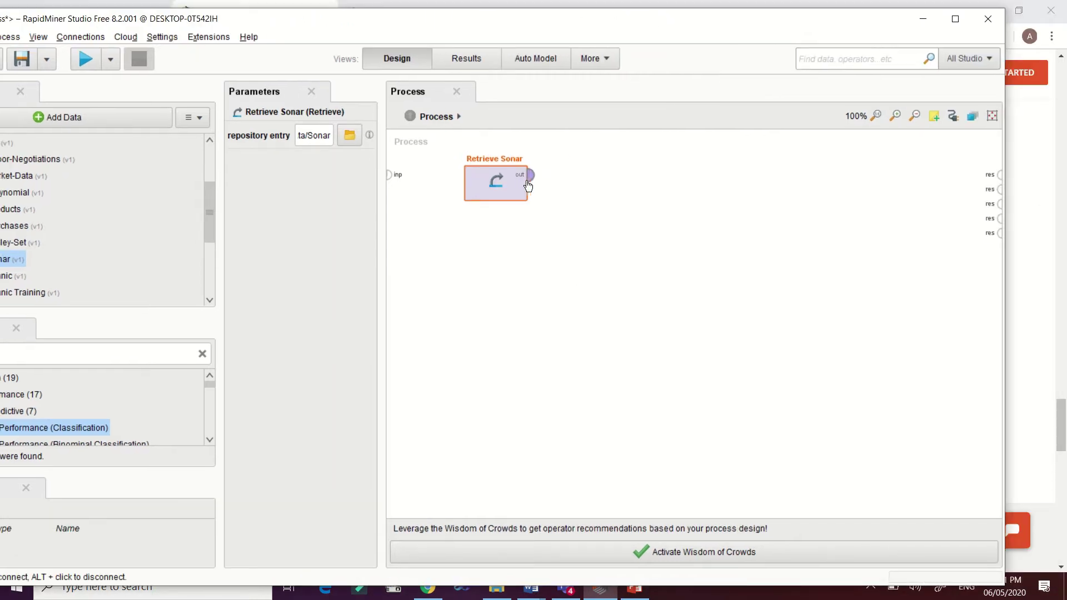
{"action": "left_click_drag", "start_coordinate": [529, 176], "coordinate": [999, 176]}
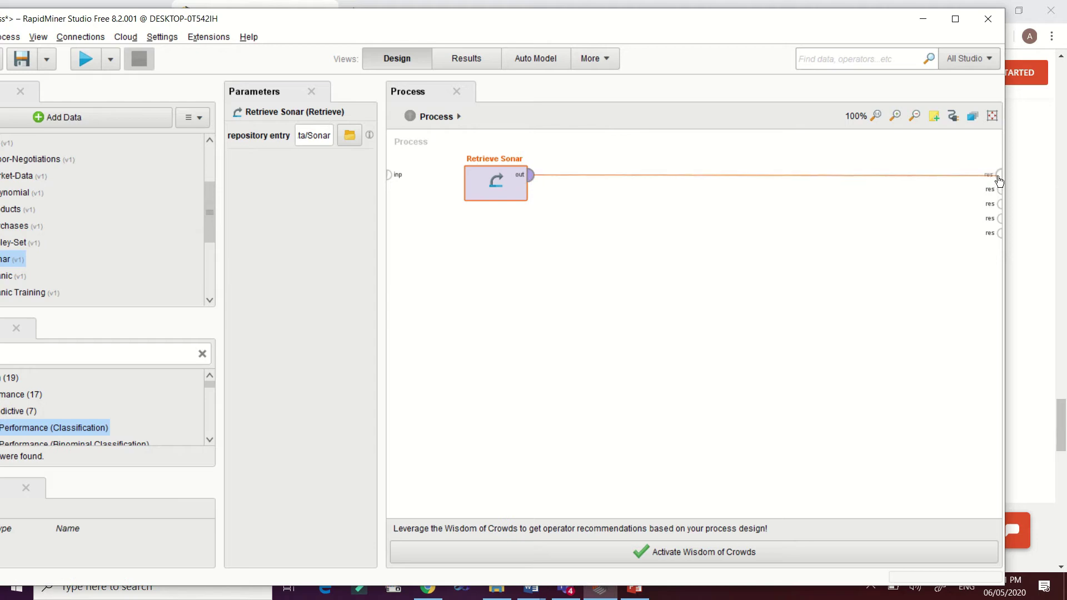
{"action": "left_click_drag", "start_coordinate": [568, 24], "coordinate": [729, 23]}
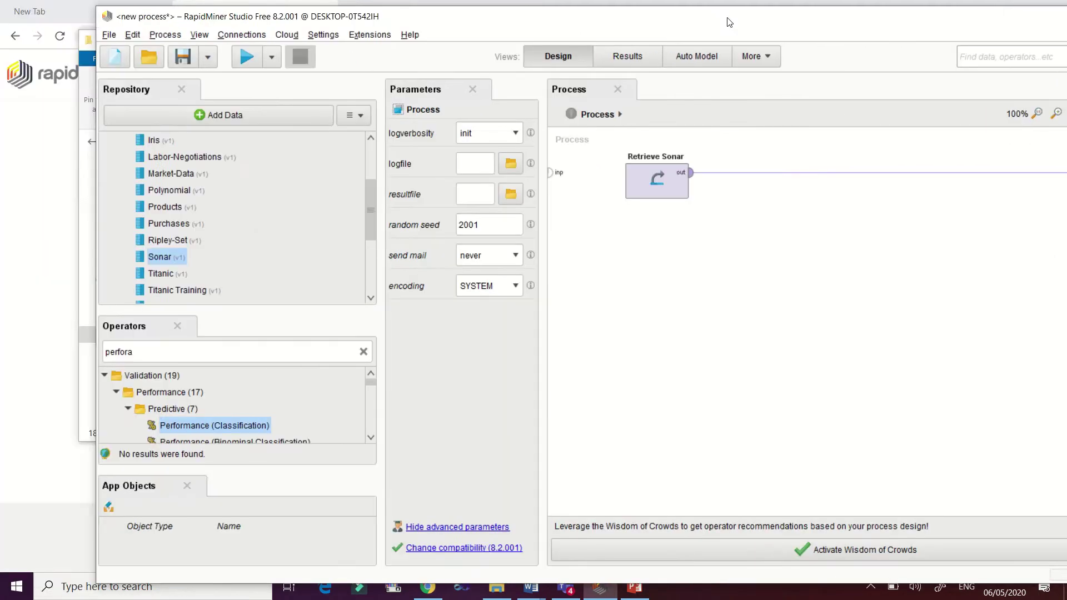
{"action": "left_click", "coordinate": [247, 62]}
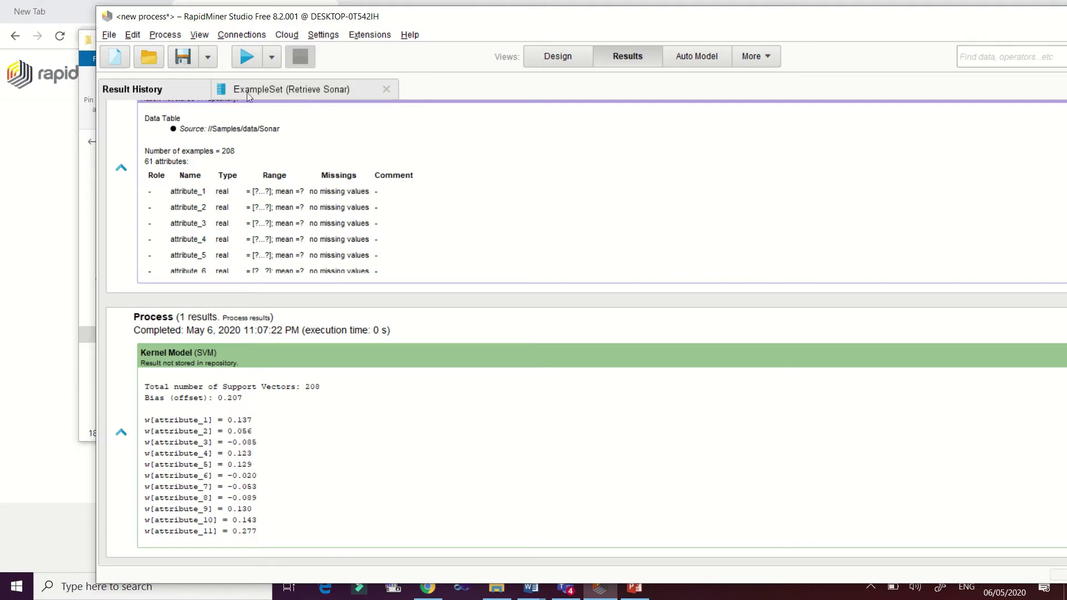
Step: Examine the class labels and attribute values across the rows of the Sonar ExampleSet
{"action": "left_click", "coordinate": [307, 88]}
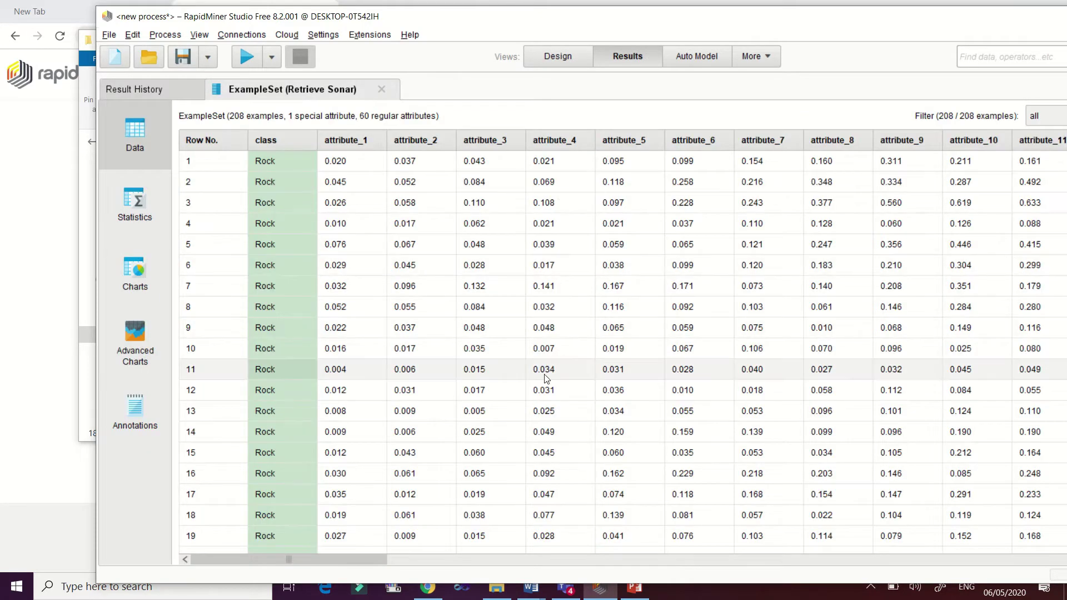
{"action": "scroll", "coordinate": [281, 420], "scroll_direction": "down", "scroll_amount": 2}
{"action": "scroll", "coordinate": [266, 278], "scroll_direction": "up", "scroll_amount": 1}
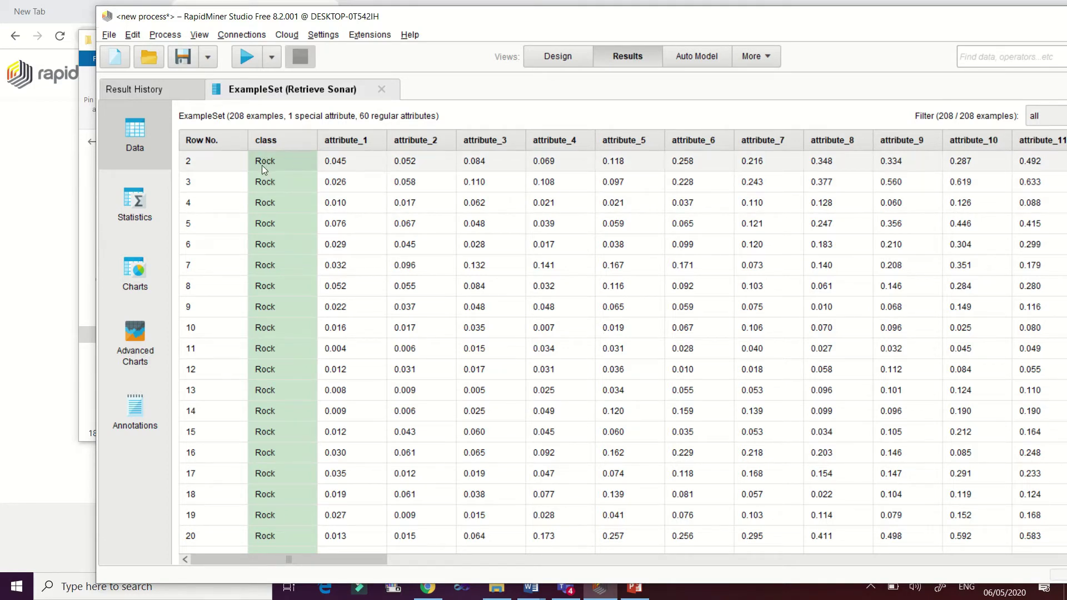
{"action": "scroll", "coordinate": [272, 431], "scroll_direction": "down", "scroll_amount": 9}
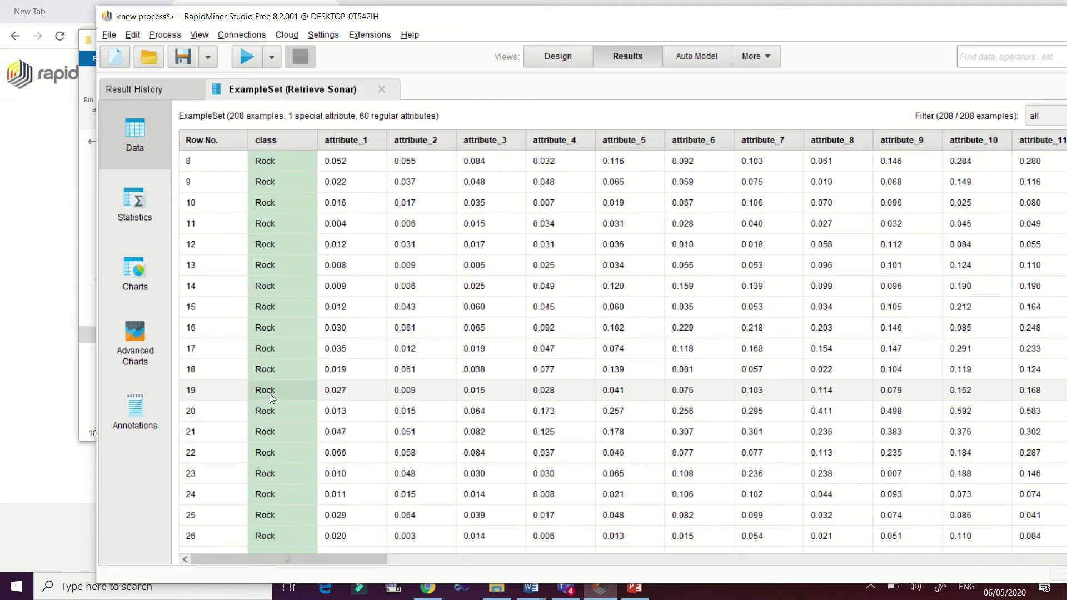
{"action": "scroll", "coordinate": [294, 410], "scroll_direction": "down", "scroll_amount": 15}
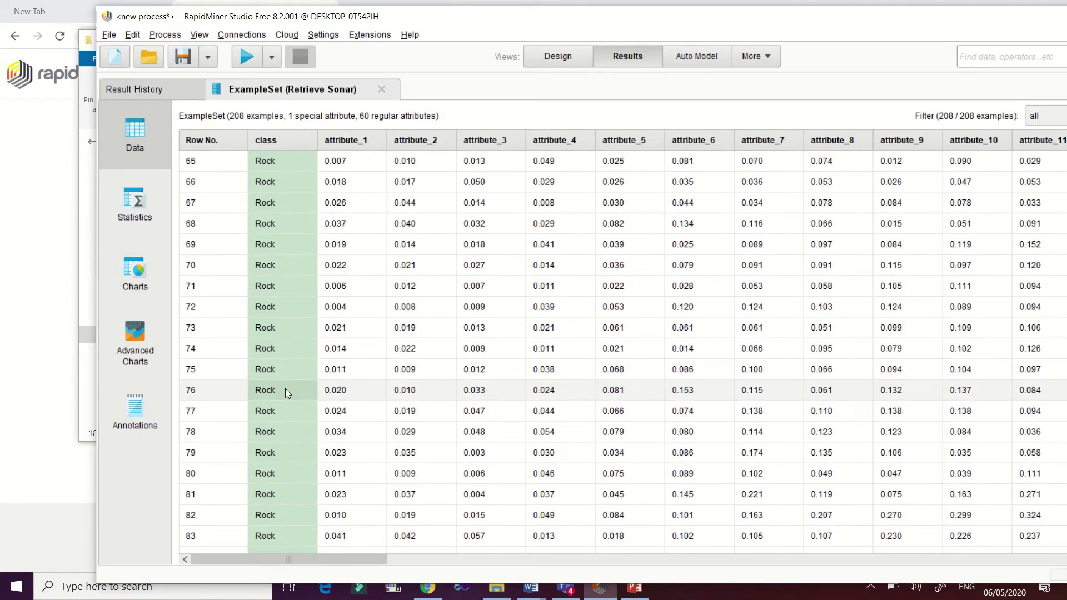
{"action": "scroll", "coordinate": [282, 389], "scroll_direction": "down", "scroll_amount": 13}
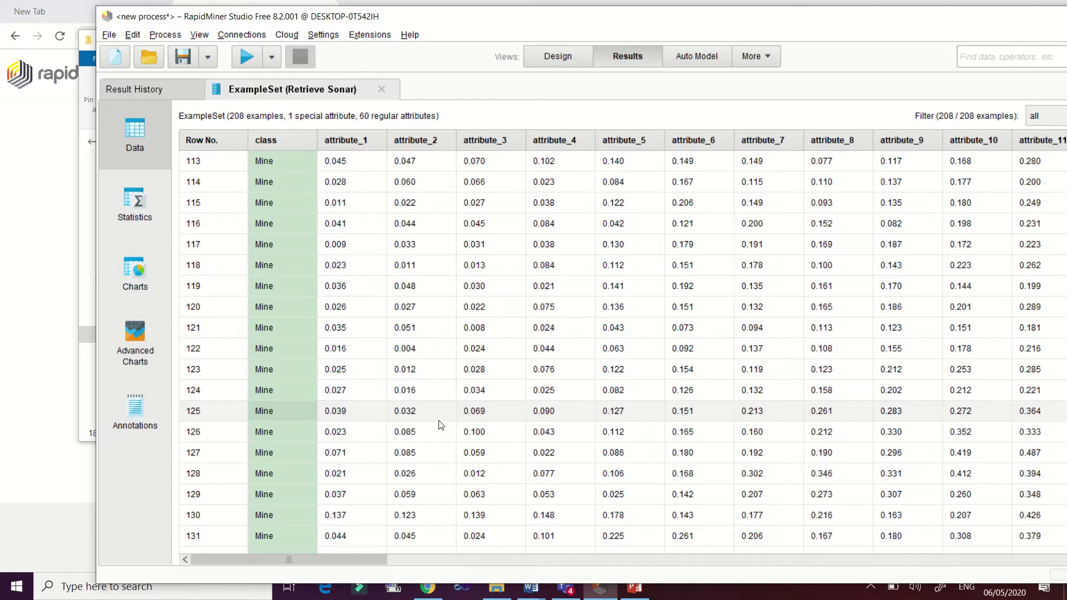
Step: Return to the process design and remove the connection between Retrieve Sonar and the result port
{"action": "left_click", "coordinate": [555, 58]}
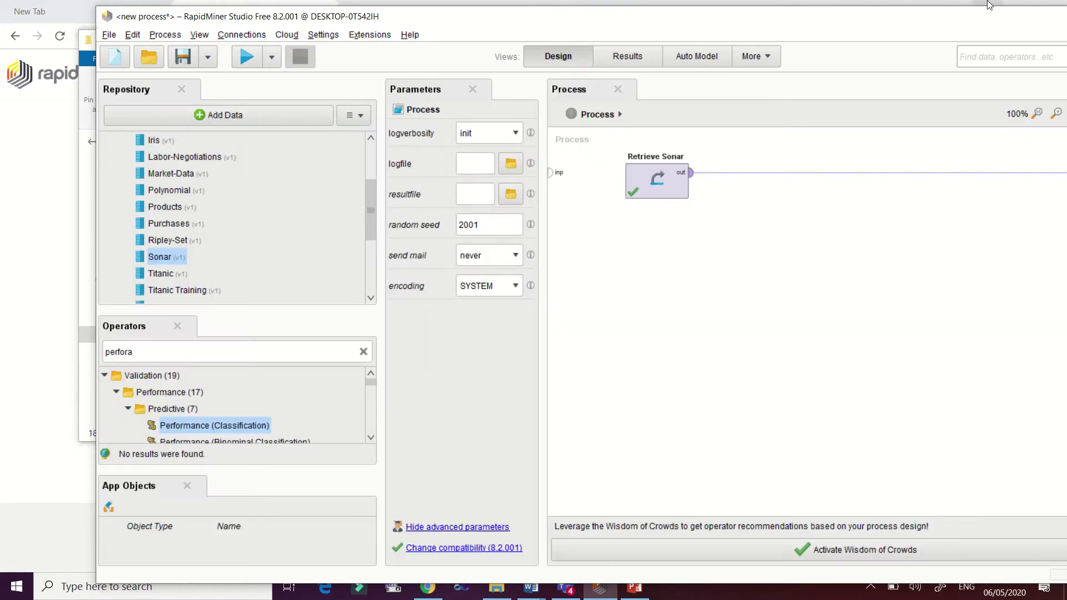
{"action": "left_click_drag", "start_coordinate": [900, 22], "coordinate": [813, 16]}
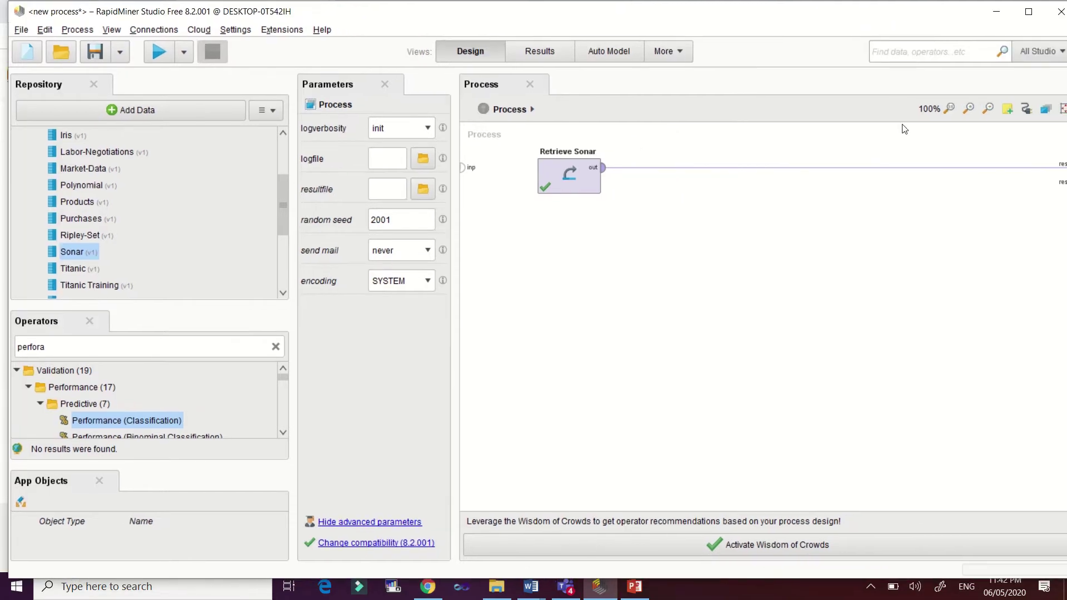
{"action": "left_click", "coordinate": [837, 168], "text": "alt"}
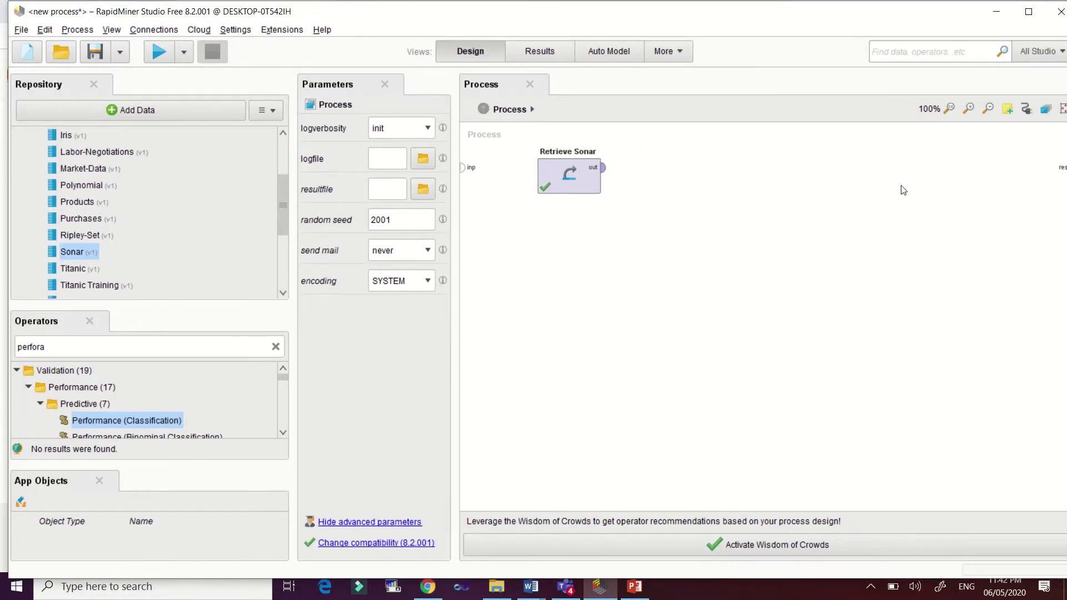
Step: Search the operators for "support vector machine"
{"action": "left_click_drag", "start_coordinate": [572, 5], "coordinate": [583, 6]}
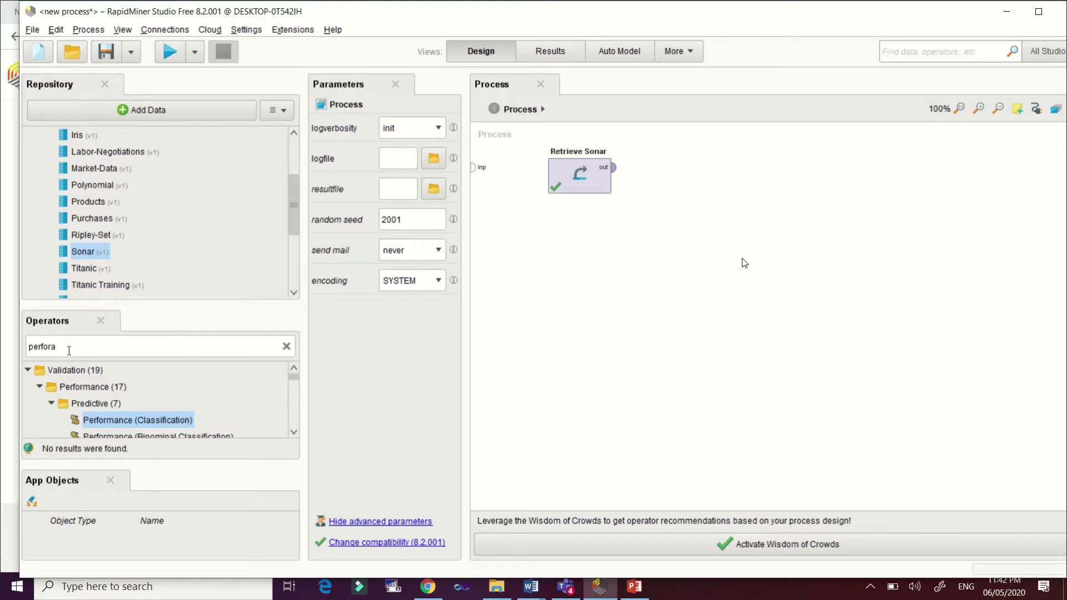
{"action": "key", "text": "ctrl+a"}
{"action": "type", "text": "supp"}
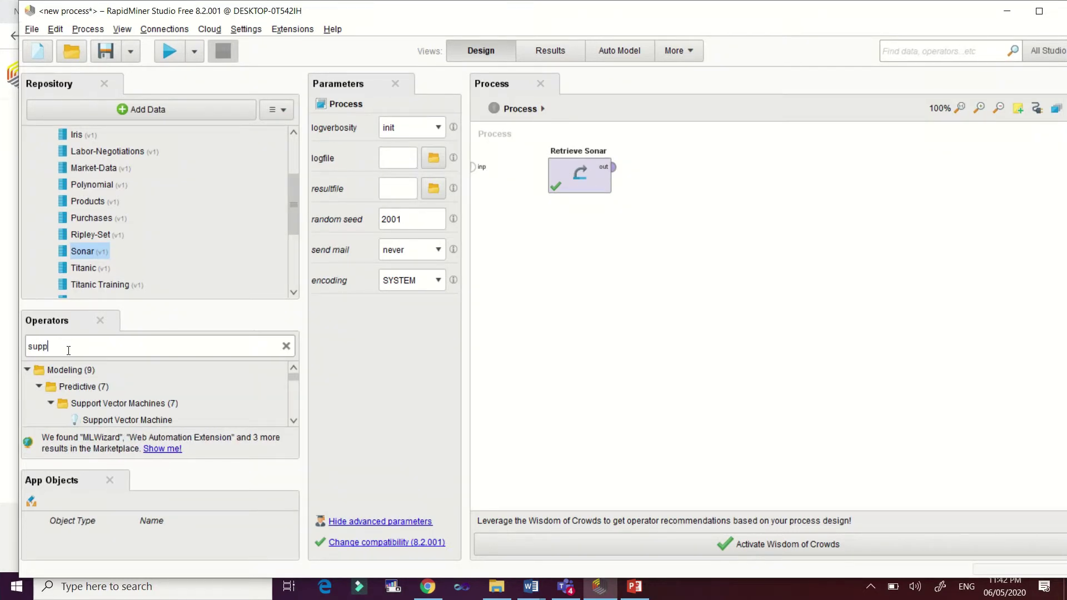
{"action": "type", "text": "ort"}
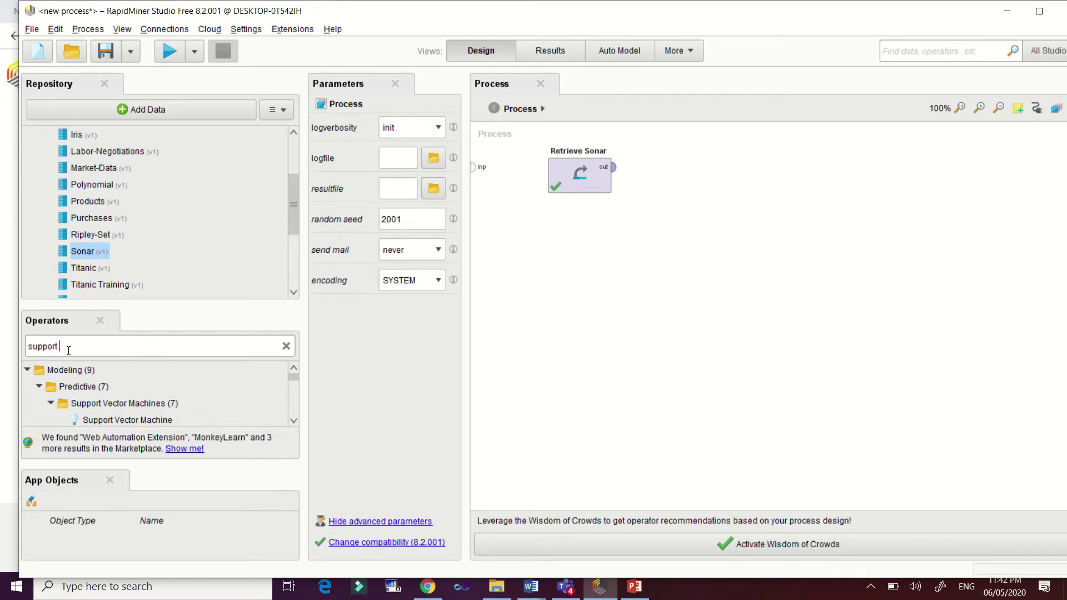
{"action": "type", "text": " mac"}
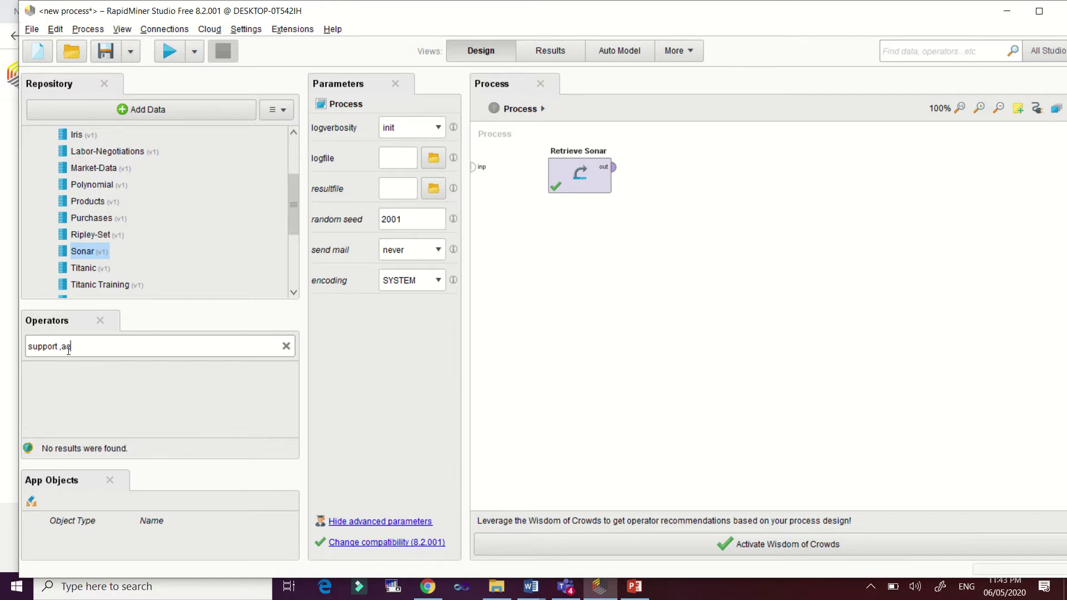
{"action": "type", "text": "hine"}
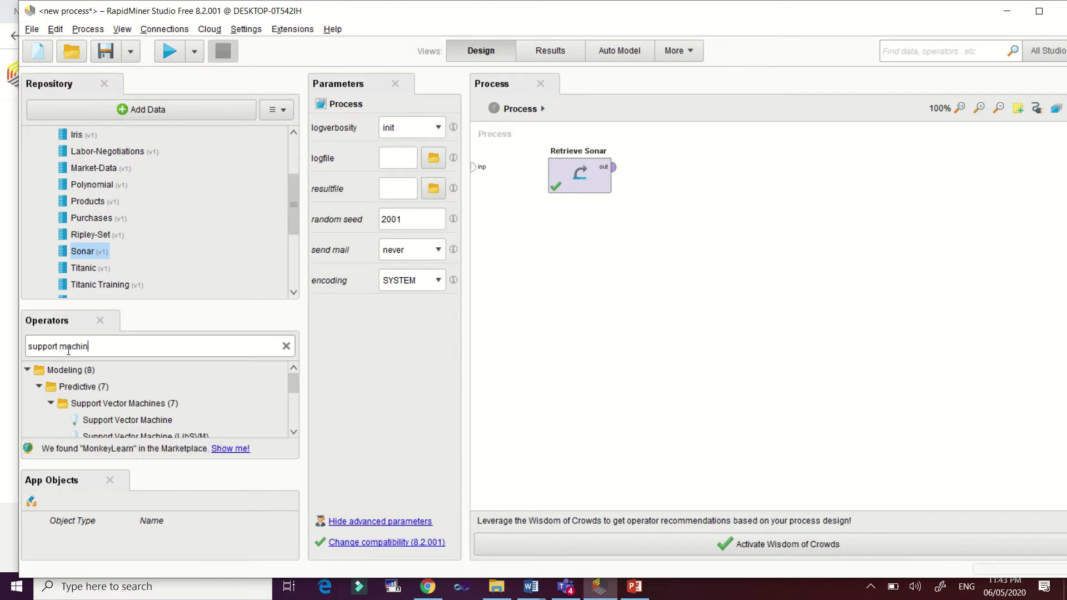
{"action": "key", "text": "BackSpace"}
{"action": "key", "text": "BackSpace"}
{"action": "key", "text": "BackSpace"}
{"action": "key", "text": "BackSpace"}
{"action": "key", "text": "BackSpace"}
{"action": "key", "text": "BackSpace"}
{"action": "key", "text": "BackSpace"}
{"action": "key", "text": "BackSpace"}
{"action": "key", "text": "BackSpace"}
{"action": "type", "text": "v"}
{"action": "key", "text": "BackSpace"}
{"action": "type", "text": "vector machine"}
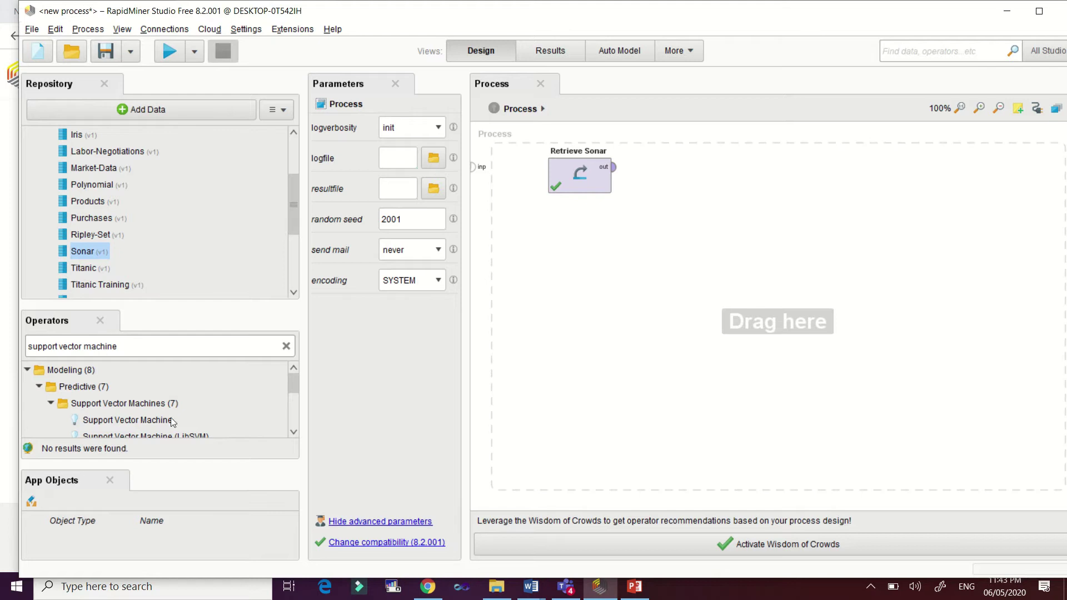
Step: Place a Support Vector Machine operator beside Retrieve Sonar and feed the dataset output into its training input
{"action": "left_click_drag", "start_coordinate": [144, 421], "coordinate": [665, 221]}
{"action": "left_click_drag", "start_coordinate": [737, 165], "coordinate": [733, 167]}
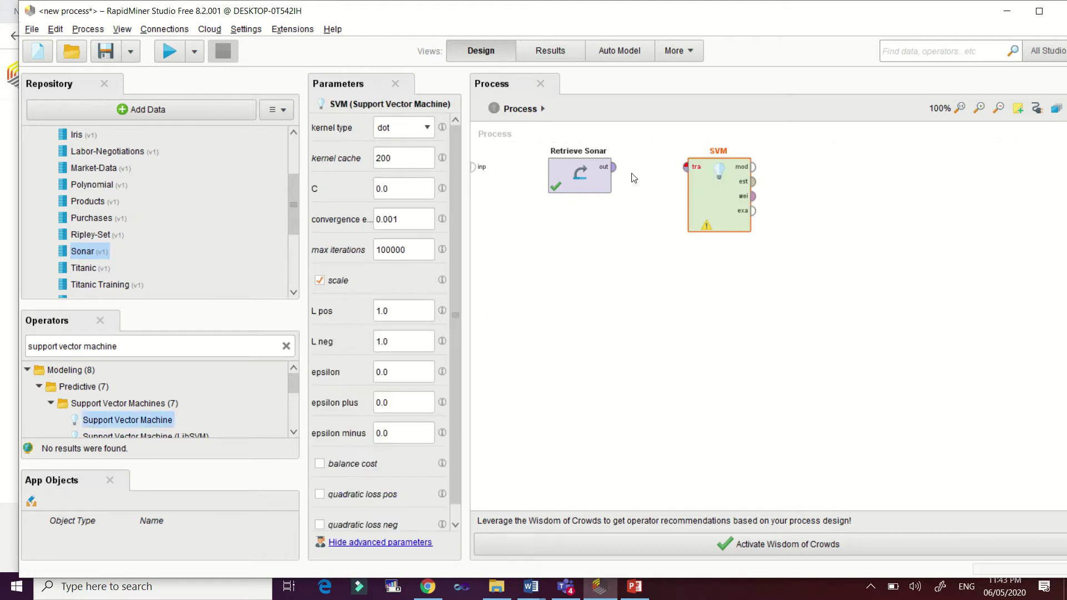
{"action": "left_click", "coordinate": [614, 167]}
{"action": "left_click", "coordinate": [687, 167]}
Step: Connect the SVM operator's model output to the first result port and run the process
{"action": "left_click_drag", "start_coordinate": [723, 17], "coordinate": [575, 22]}
{"action": "left_click", "coordinate": [607, 173]}
{"action": "left_click", "coordinate": [937, 173]}
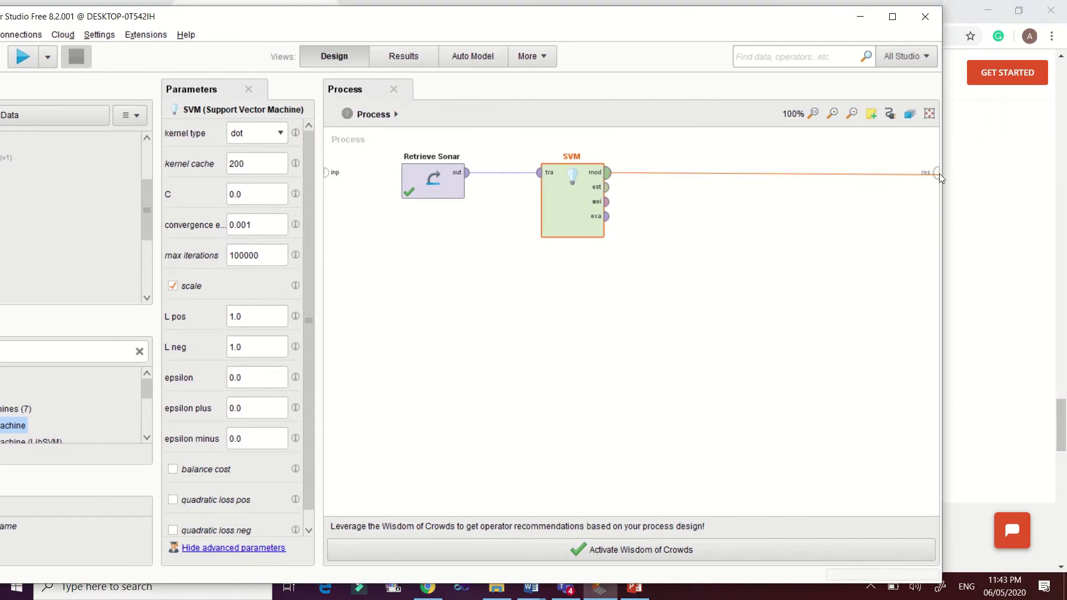
{"action": "left_click", "coordinate": [936, 183]}
{"action": "left_click_drag", "start_coordinate": [538, 18], "coordinate": [698, 12]}
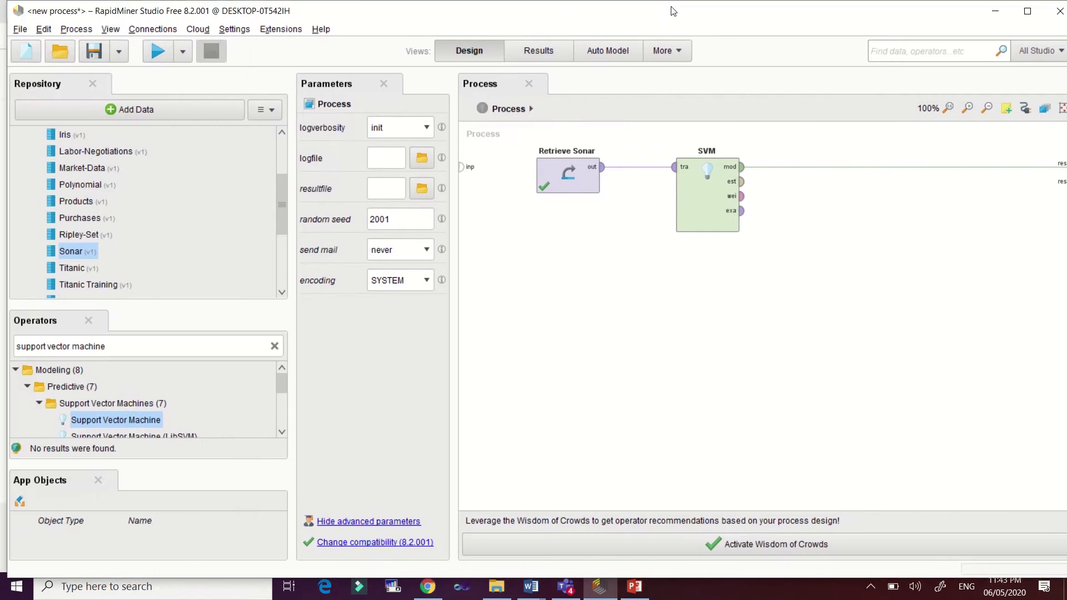
{"action": "left_click", "coordinate": [159, 53]}
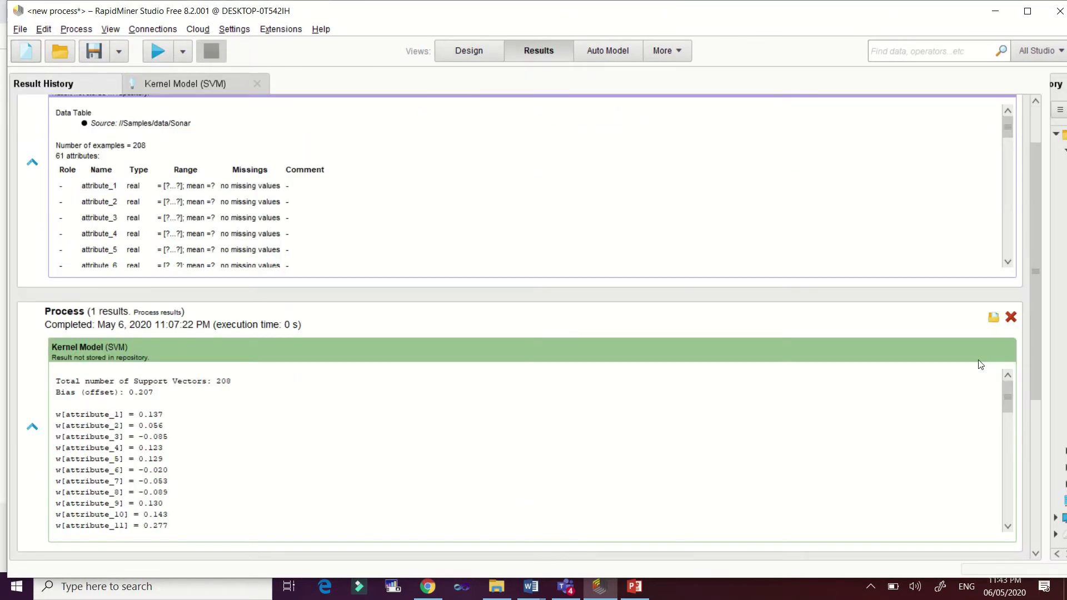
Step: Examine the Kernel Model description, from the support vector total and bias through the weights of all attributes
{"action": "scroll", "coordinate": [224, 403], "scroll_direction": "down", "scroll_amount": 1}
{"action": "scroll", "coordinate": [227, 405], "scroll_direction": "up", "scroll_amount": 1}
{"action": "left_click", "coordinate": [214, 85]}
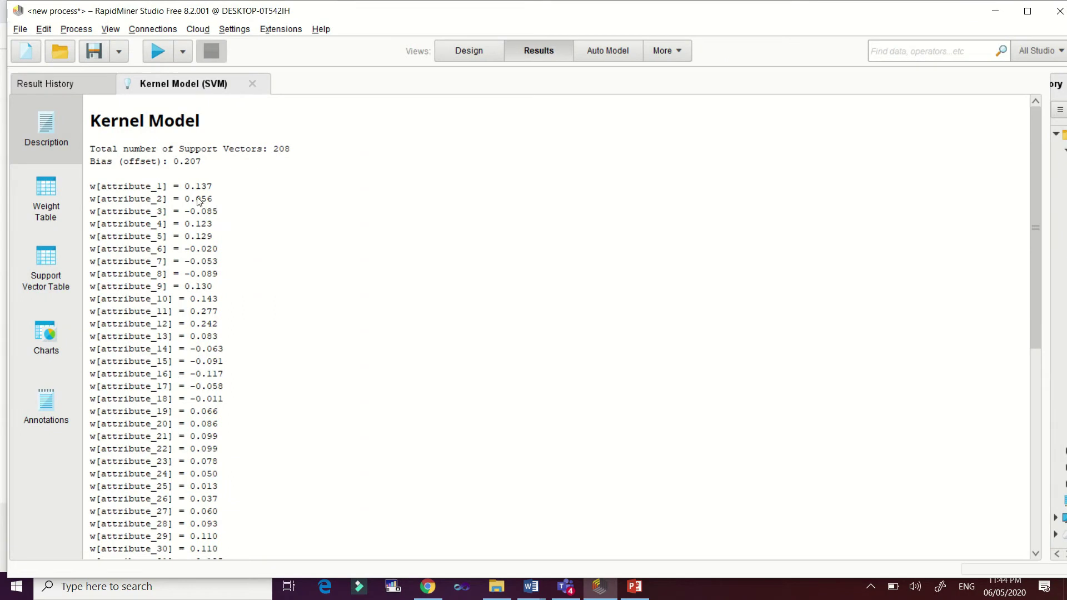
{"action": "scroll", "coordinate": [218, 205], "scroll_direction": "down", "scroll_amount": 2}
{"action": "scroll", "coordinate": [218, 206], "scroll_direction": "up", "scroll_amount": 2}
{"action": "scroll", "coordinate": [271, 200], "scroll_direction": "down", "scroll_amount": 10}
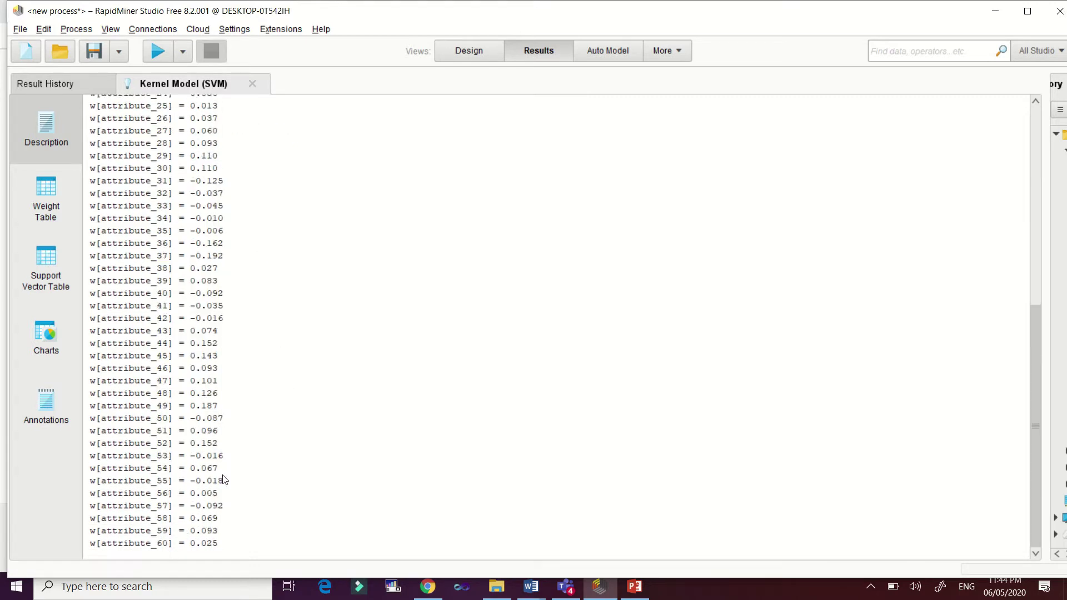
Step: Return to the process design, delete the SVM operator, and disconnect Retrieve Sonar from the result port
{"action": "scroll", "coordinate": [225, 453], "scroll_direction": "up", "scroll_amount": 10}
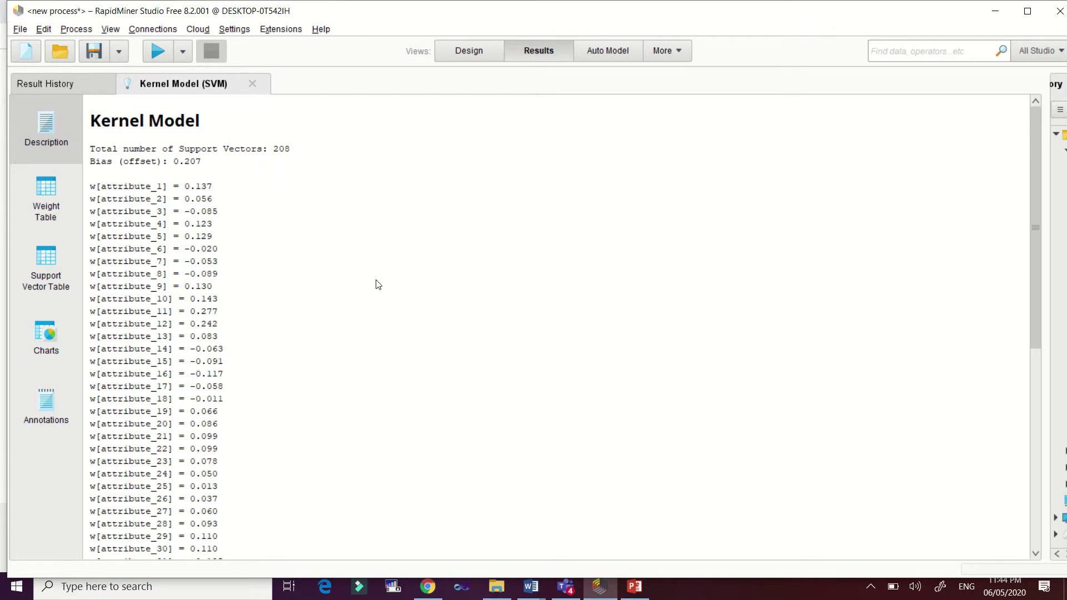
{"action": "left_click", "coordinate": [476, 51]}
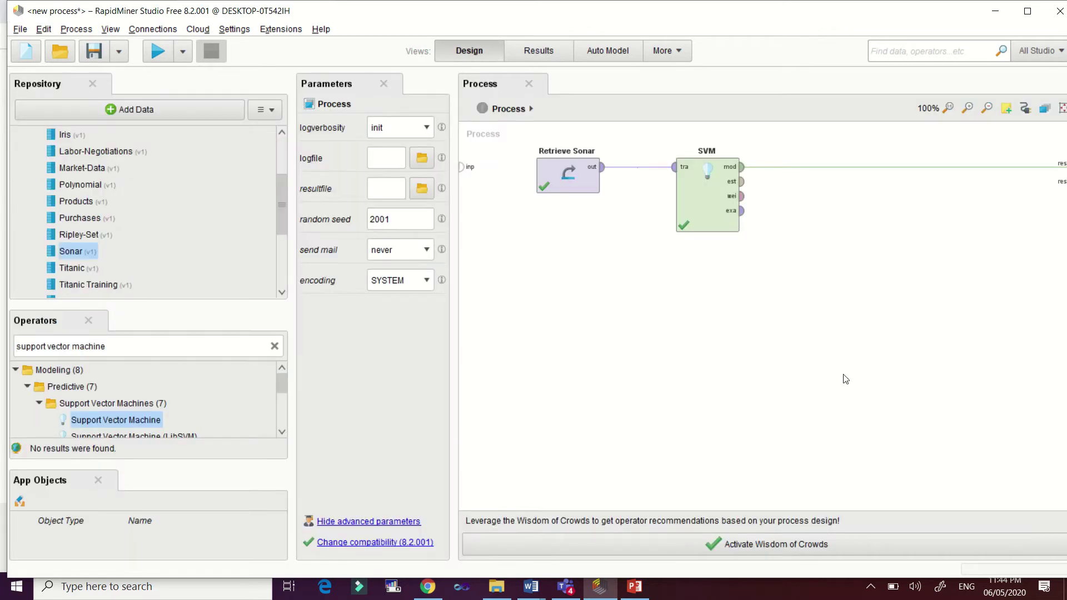
{"action": "left_click", "coordinate": [709, 213]}
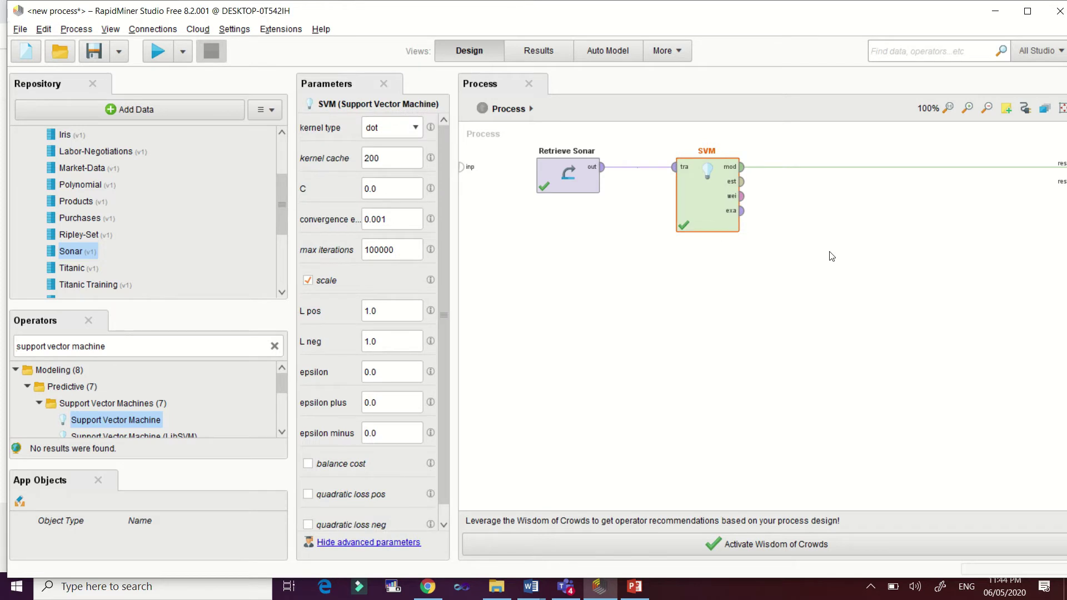
{"action": "key", "text": "Delete"}
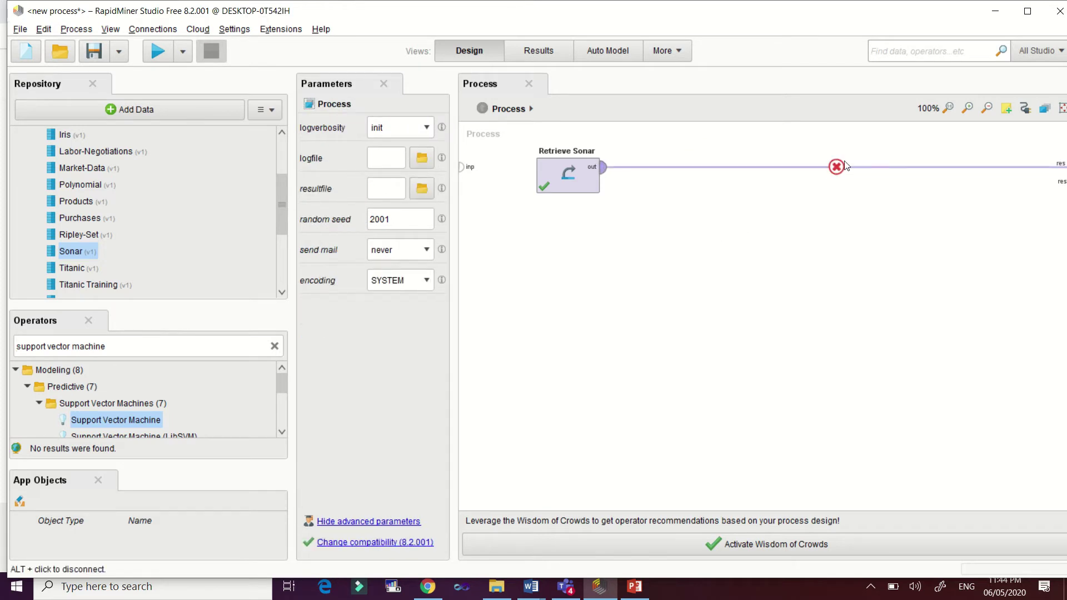
{"action": "left_click", "coordinate": [838, 167], "text": "alt"}
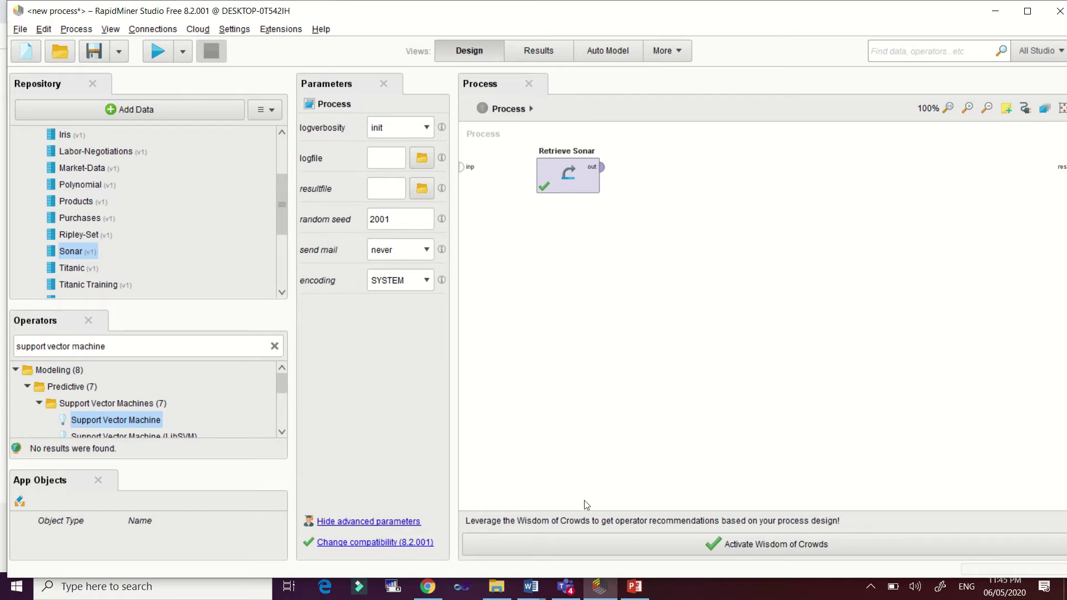
Step: Search the operators for "cross validation"
{"action": "left_click_drag", "start_coordinate": [116, 419], "coordinate": [139, 365]}
{"action": "triple_click", "coordinate": [131, 345]}
{"action": "type", "text": "c"}
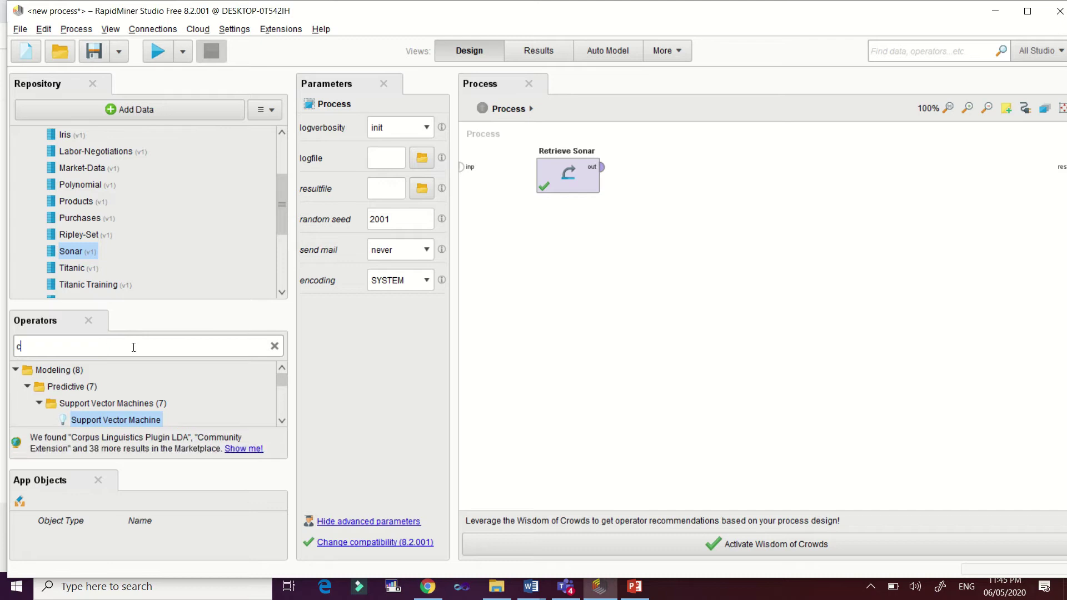
{"action": "type", "text": "ross "}
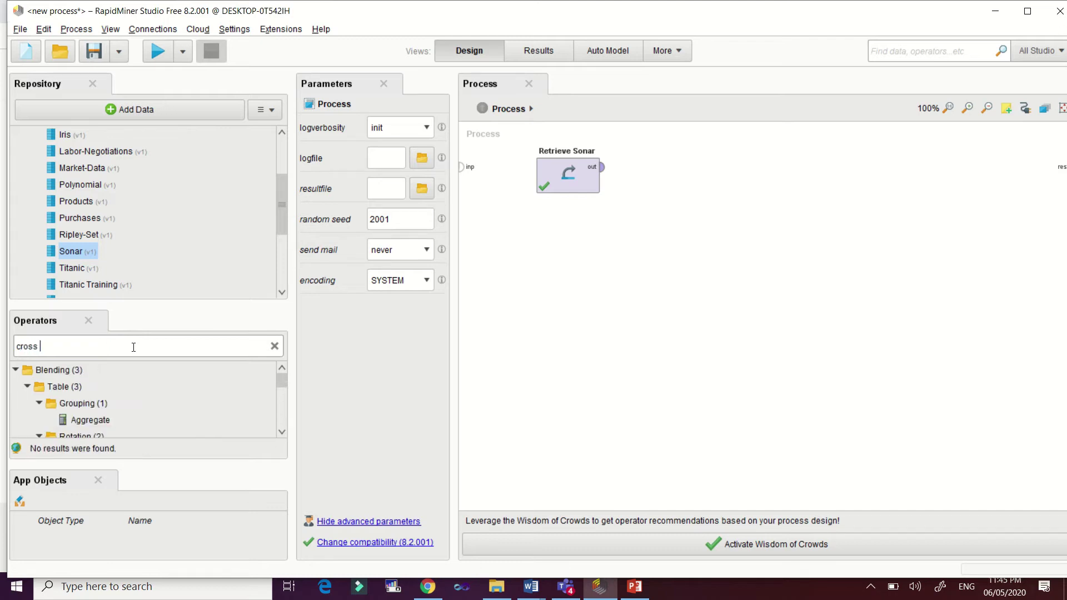
{"action": "type", "text": "validation"}
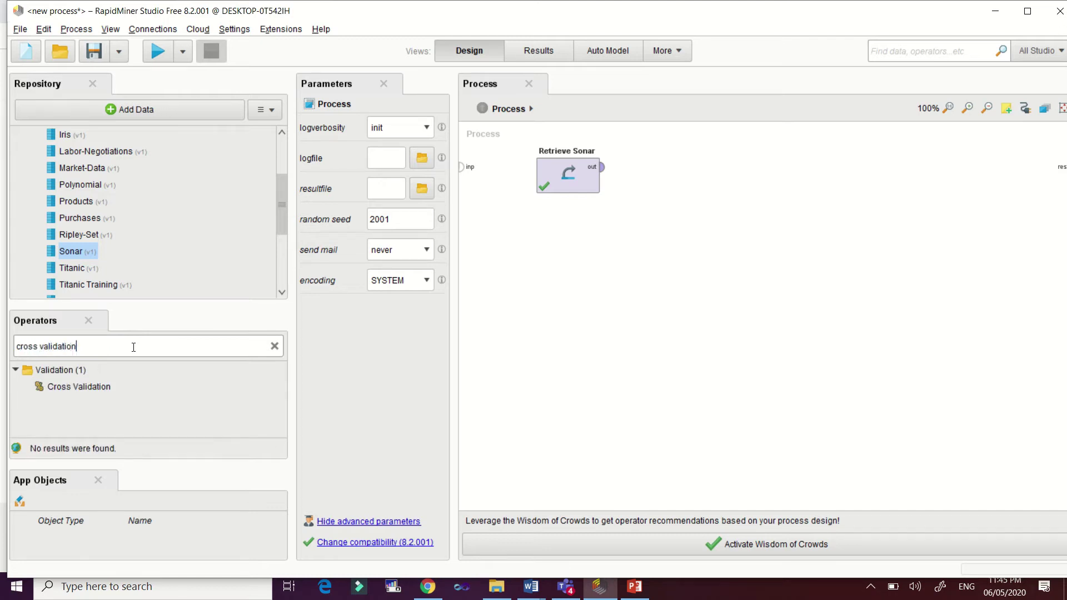
Step: Place a Cross Validation operator beside Retrieve Sonar and feed the dataset output into its example set input
{"action": "left_click_drag", "start_coordinate": [71, 386], "coordinate": [815, 187]}
{"action": "left_click_drag", "start_coordinate": [686, 165], "coordinate": [686, 165]}
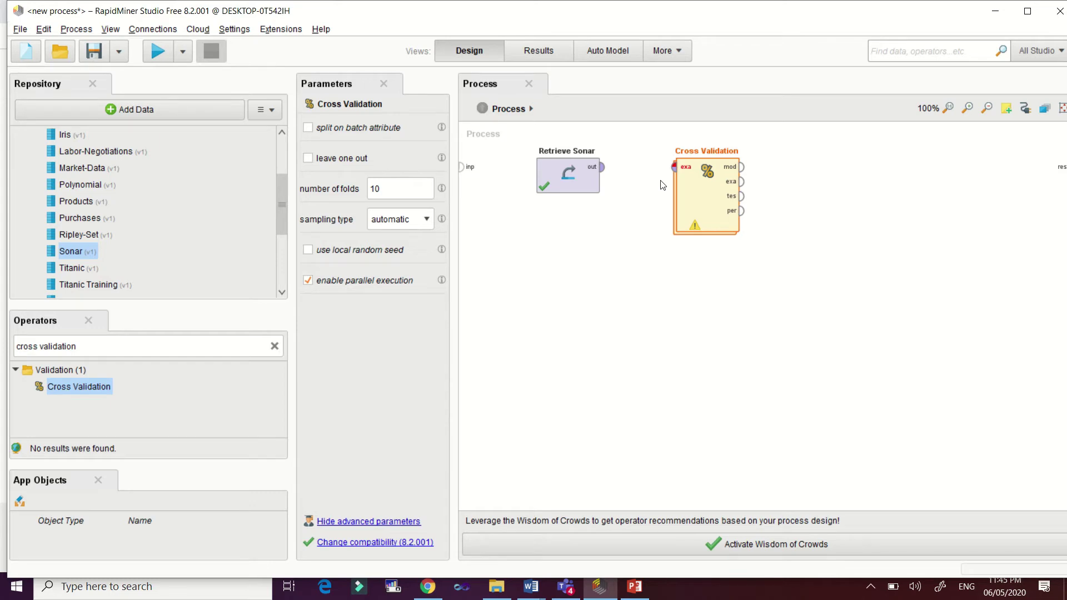
{"action": "left_click", "coordinate": [601, 172]}
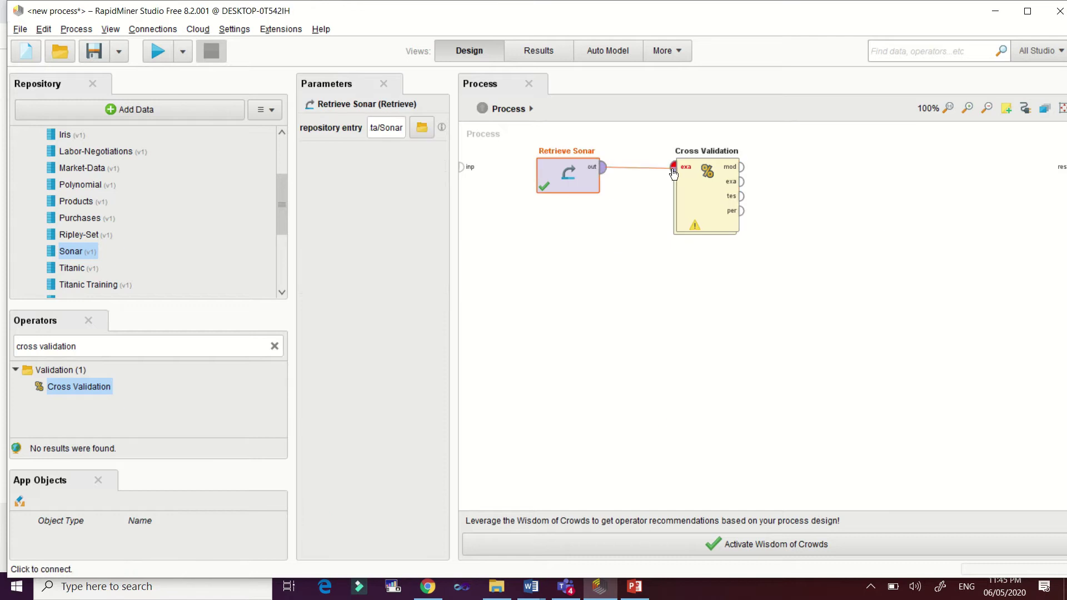
{"action": "left_click", "coordinate": [673, 170]}
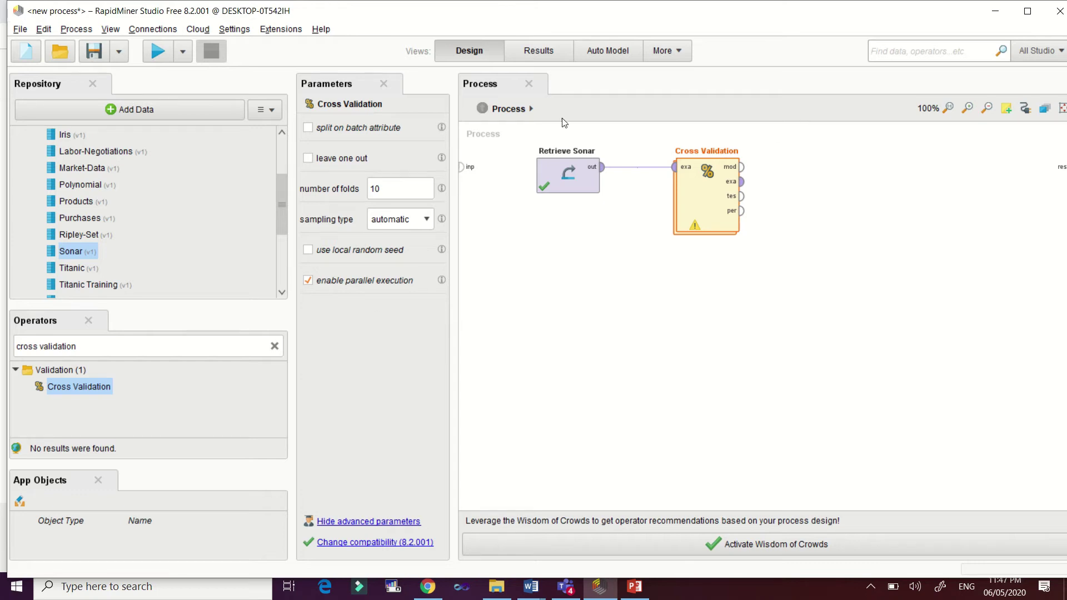
Step: Open the Cross Validation subprocess, find the Support Vector Machine operator, and place it in the Training area
{"action": "double_click", "coordinate": [709, 206]}
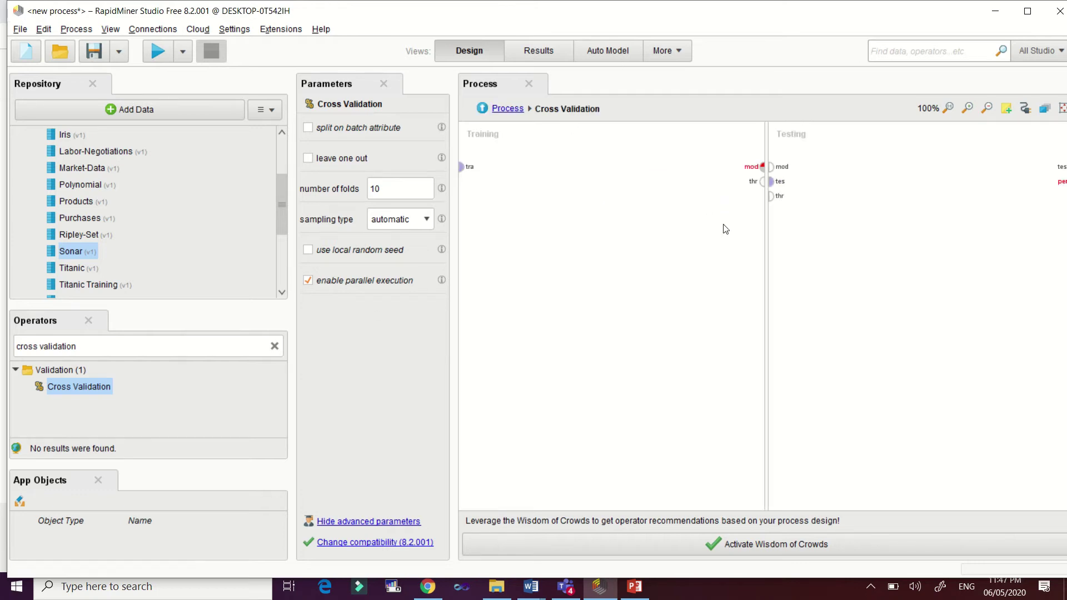
{"action": "triple_click", "coordinate": [94, 345]}
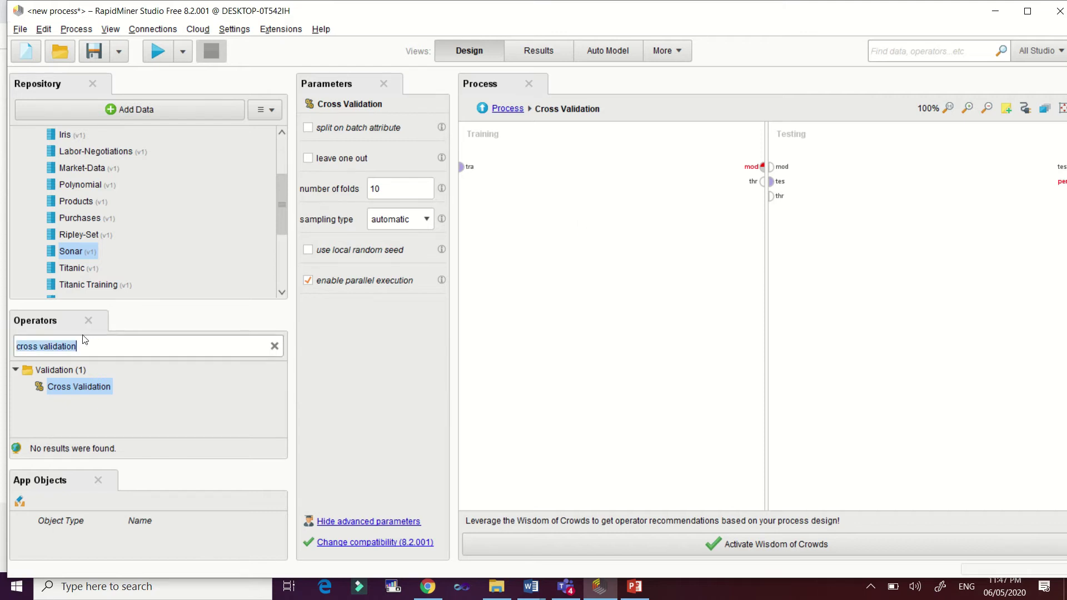
{"action": "type", "text": "supp"}
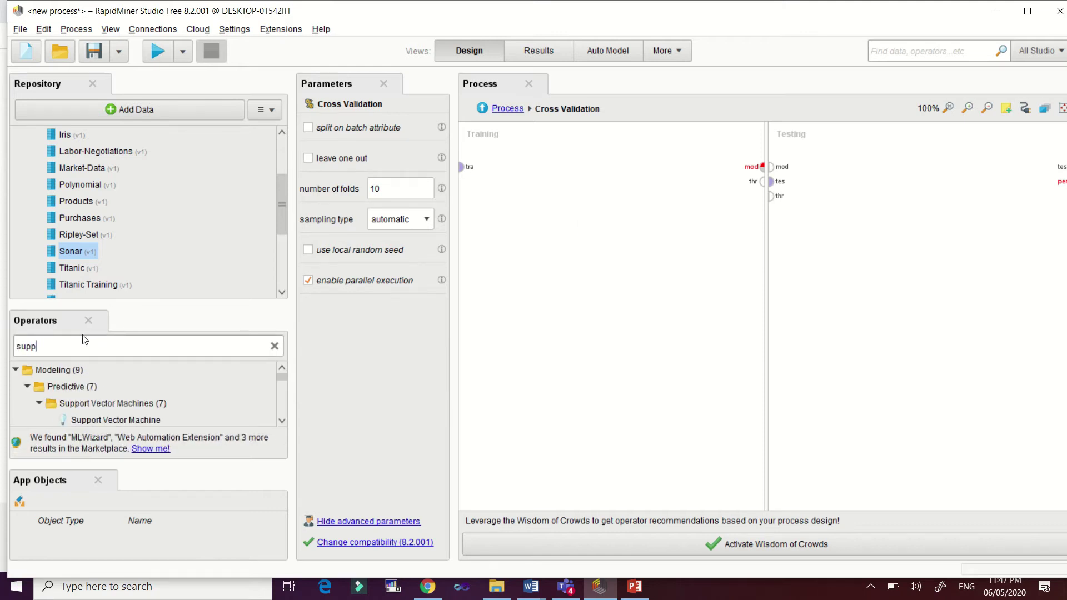
{"action": "type", "text": "ort vect"}
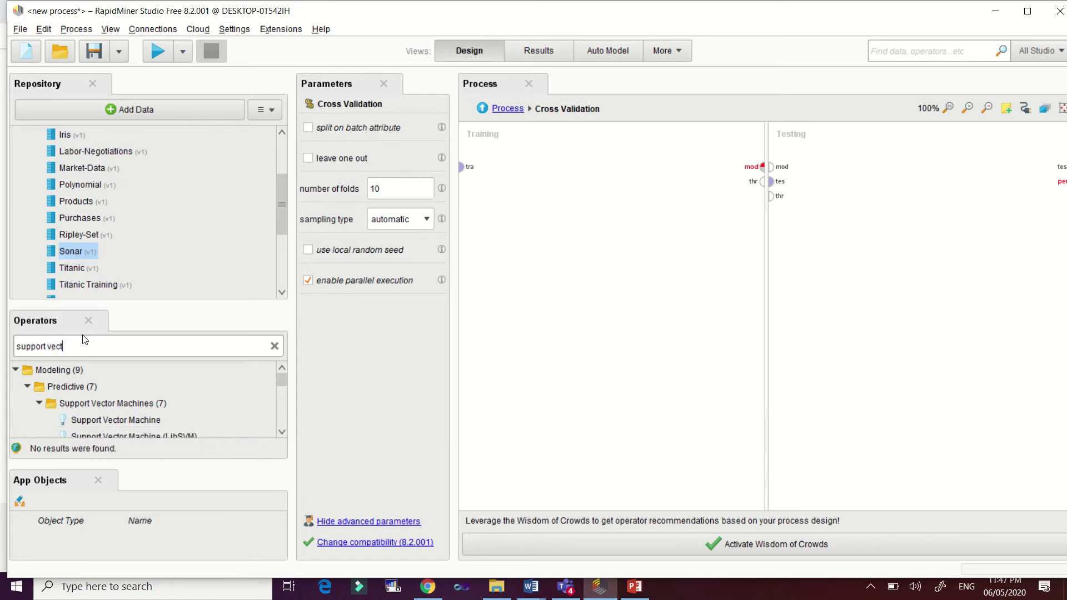
{"action": "type", "text": "or machine"}
{"action": "left_click_drag", "start_coordinate": [116, 422], "coordinate": [558, 162]}
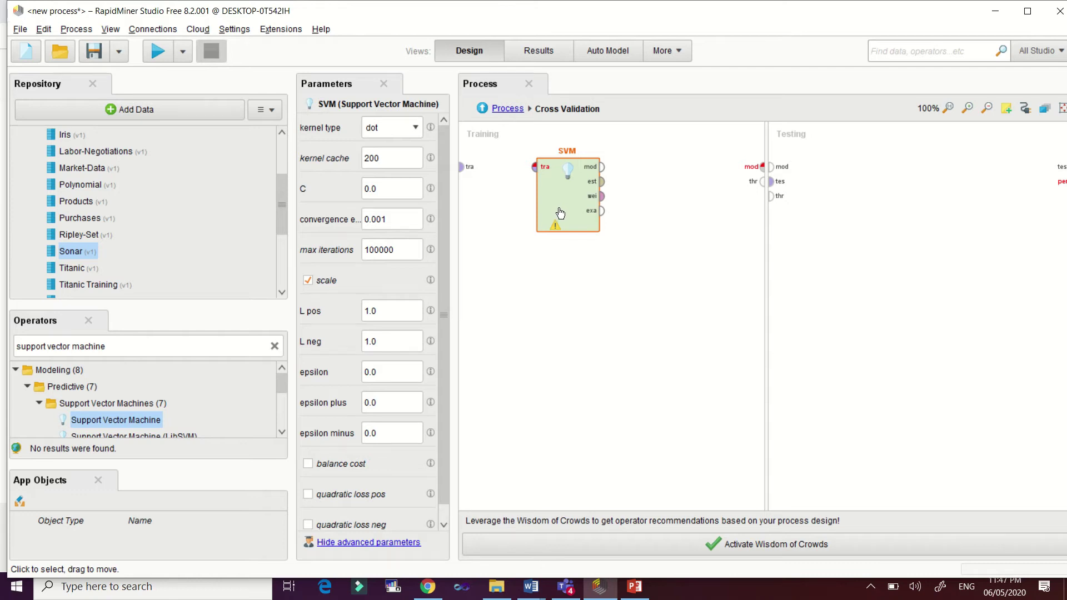
Step: Connect the training set to the SVM's training input and the SVM's model output to the Training area's model port
{"action": "left_click", "coordinate": [461, 167]}
{"action": "left_click", "coordinate": [536, 166]}
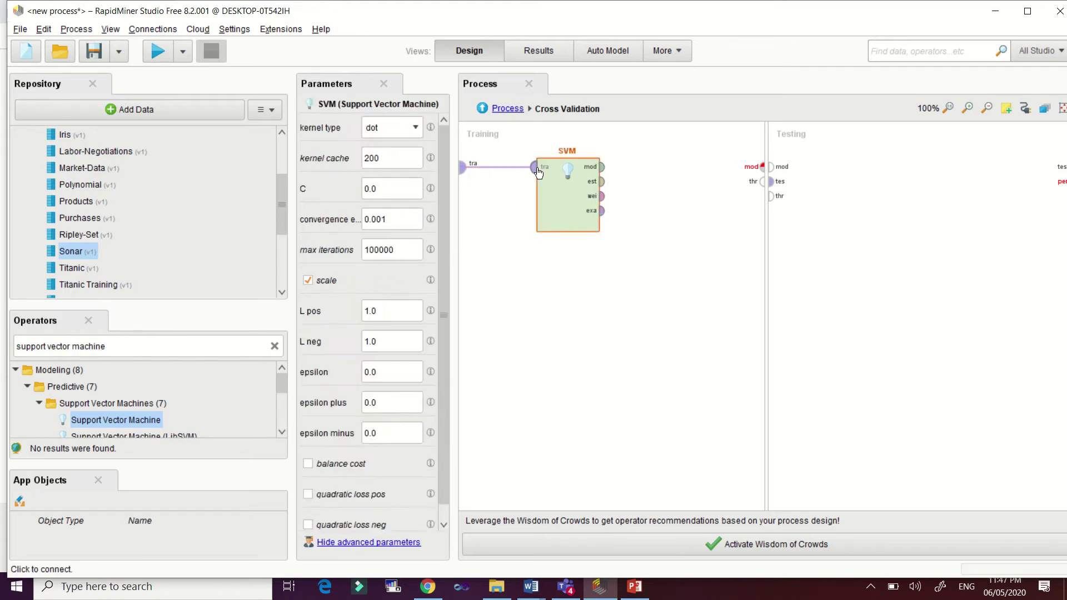
{"action": "left_click", "coordinate": [602, 167]}
{"action": "left_click", "coordinate": [761, 166]}
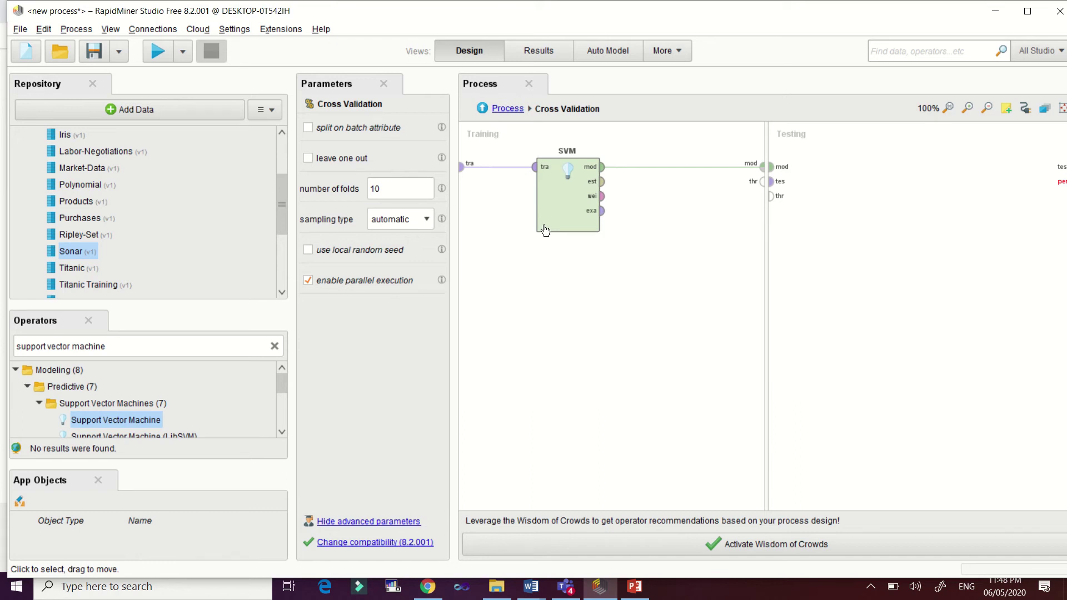
Step: Add an Apply Model operator to the Testing area and feed it the trained model and the test set as unlabelled data
{"action": "left_click", "coordinate": [132, 347]}
{"action": "type", "text": "apply model"}
{"action": "left_click_drag", "start_coordinate": [78, 389], "coordinate": [909, 173]}
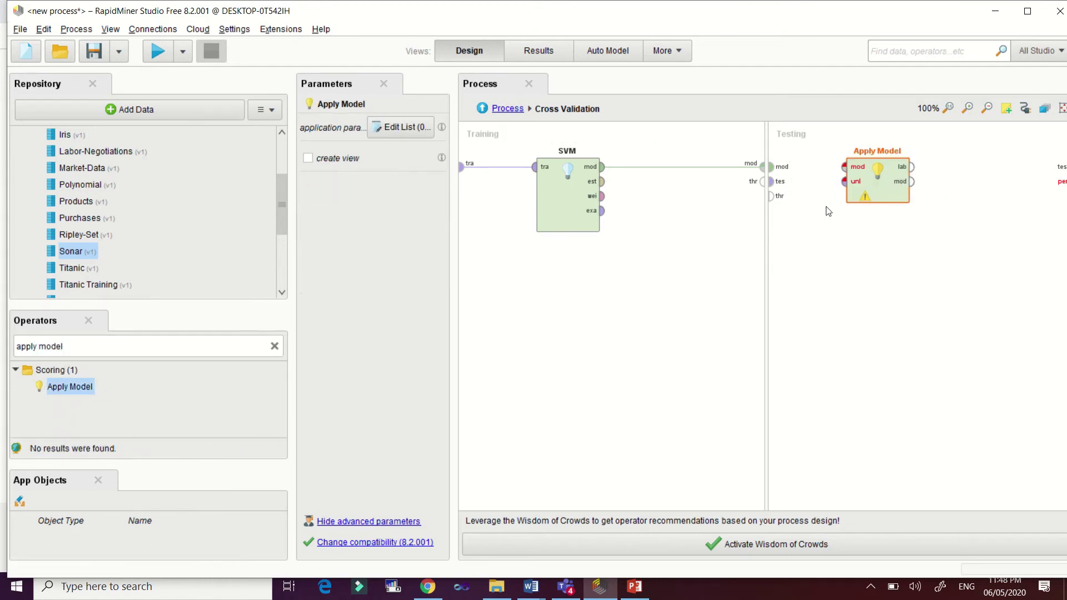
{"action": "left_click", "coordinate": [771, 167]}
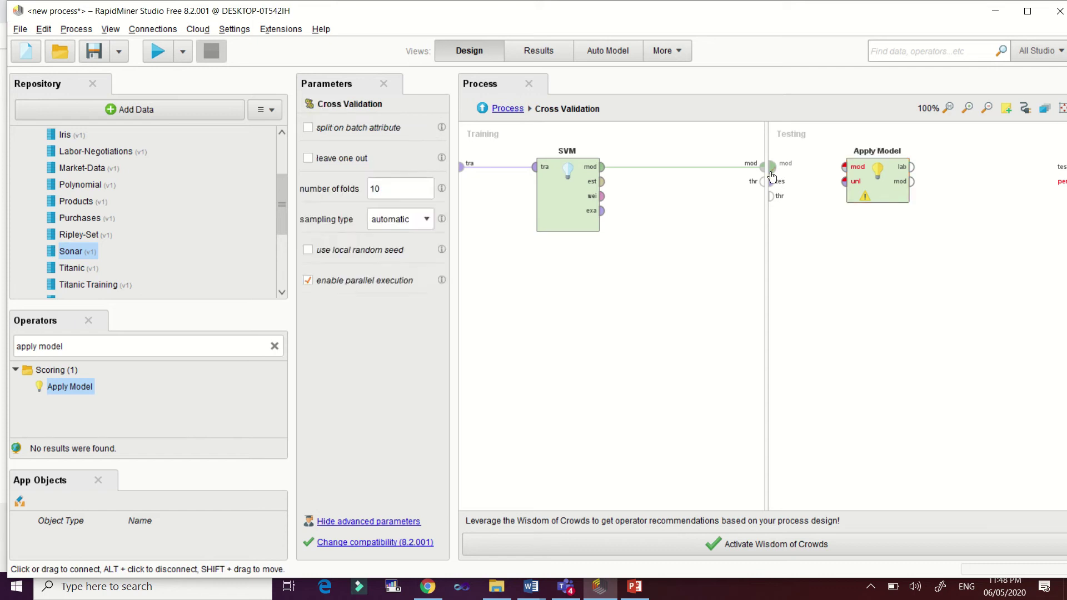
{"action": "left_click", "coordinate": [847, 168]}
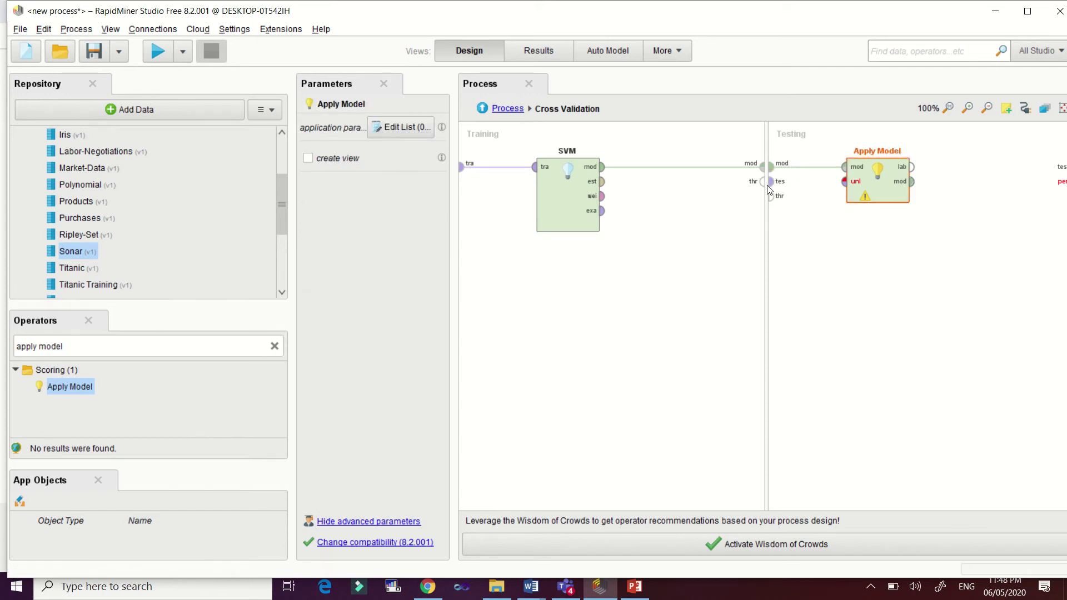
{"action": "left_click", "coordinate": [770, 183]}
{"action": "left_click", "coordinate": [845, 182]}
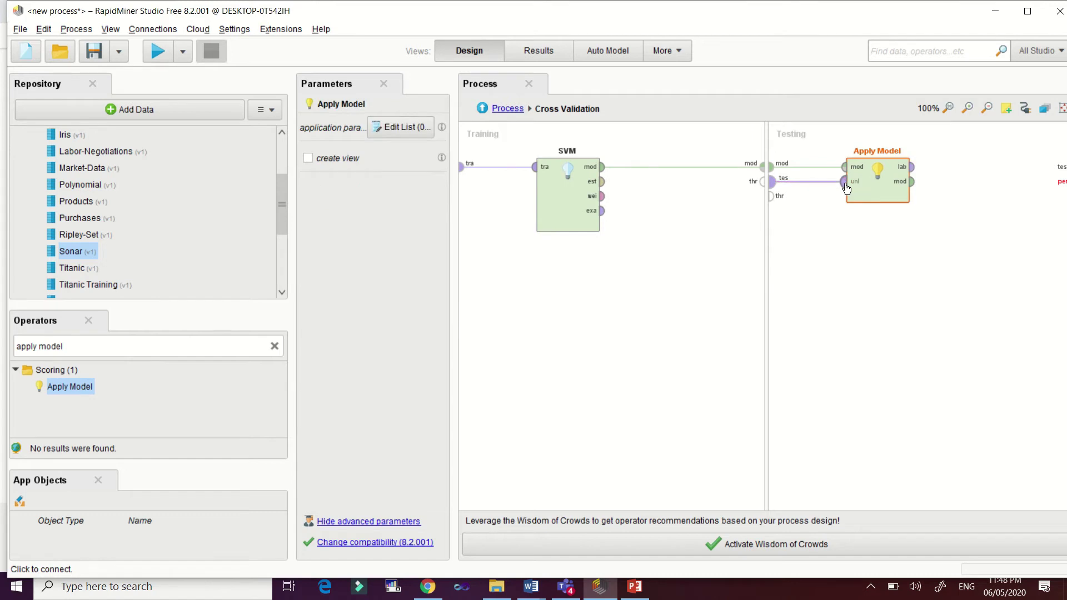
Step: Search the operators for "performance" and place Performance (Classification) after Apply Model in the Testing area
{"action": "left_click_drag", "start_coordinate": [278, 10], "coordinate": [176, 13]}
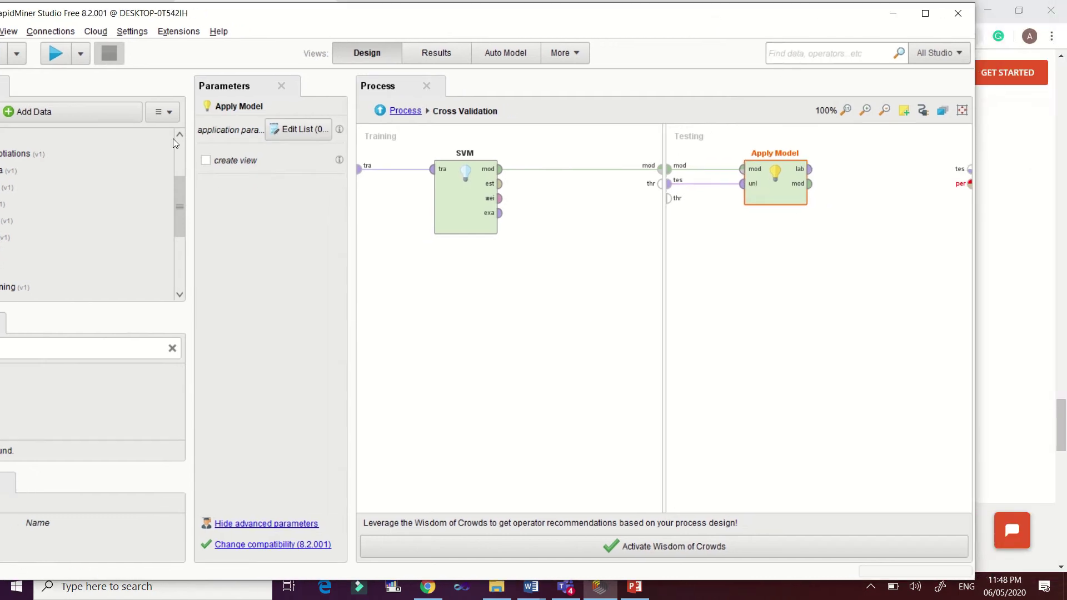
{"action": "left_click_drag", "start_coordinate": [575, 18], "coordinate": [710, 20]}
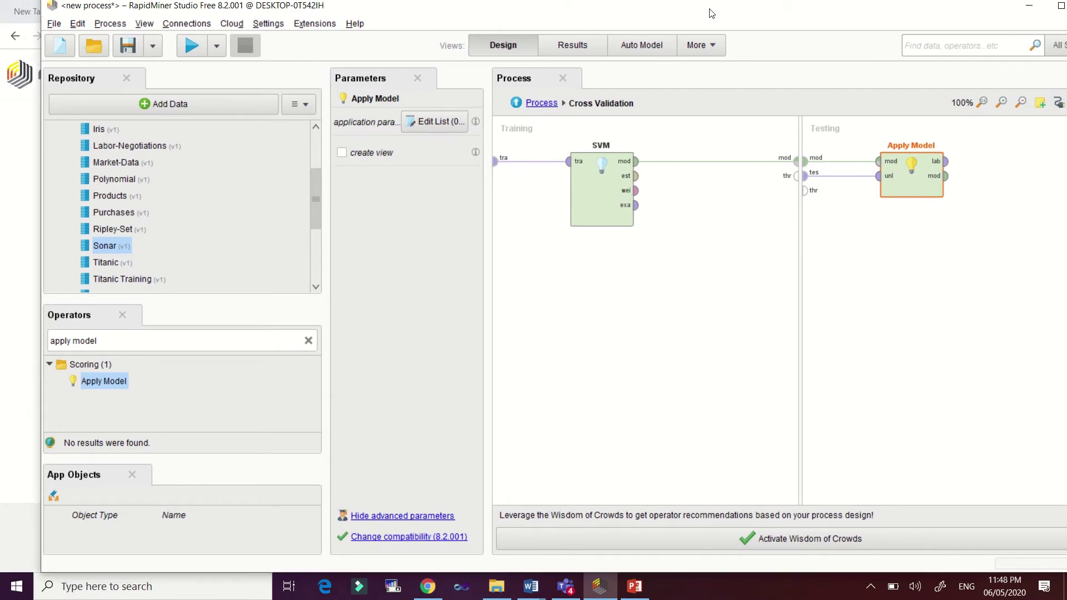
{"action": "left_click", "coordinate": [176, 351]}
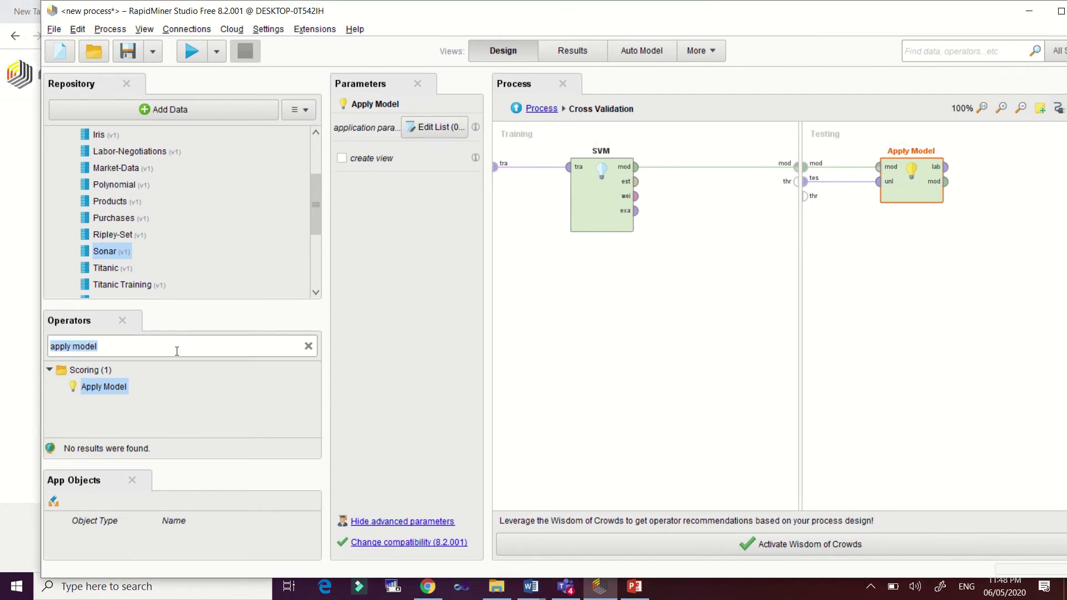
{"action": "type", "text": "performance"}
{"action": "left_click_drag", "start_coordinate": [167, 420], "coordinate": [1005, 182]}
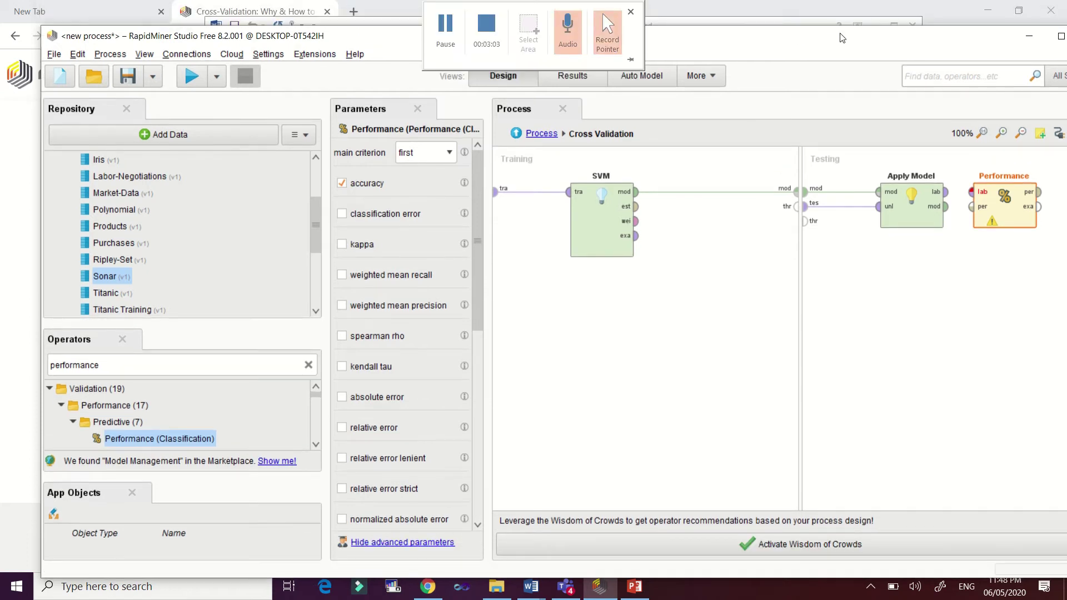
Step: Connect Apply Model's labelled output to Performance, and Performance's per output to the Testing area's performance port
{"action": "left_click", "coordinate": [1061, 36]}
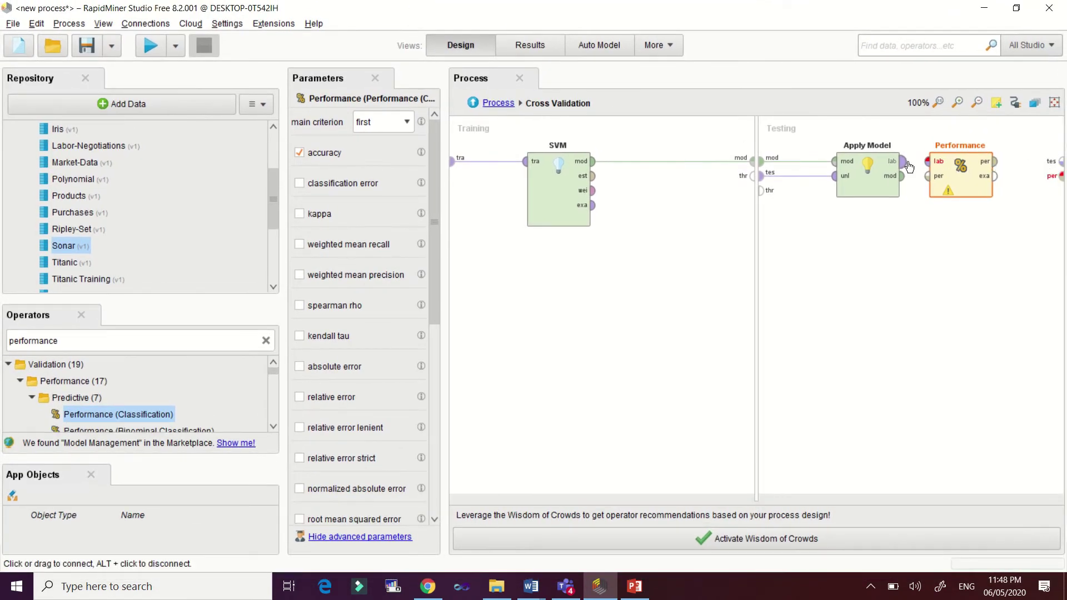
{"action": "left_click", "coordinate": [903, 162]}
{"action": "left_click", "coordinate": [927, 161]}
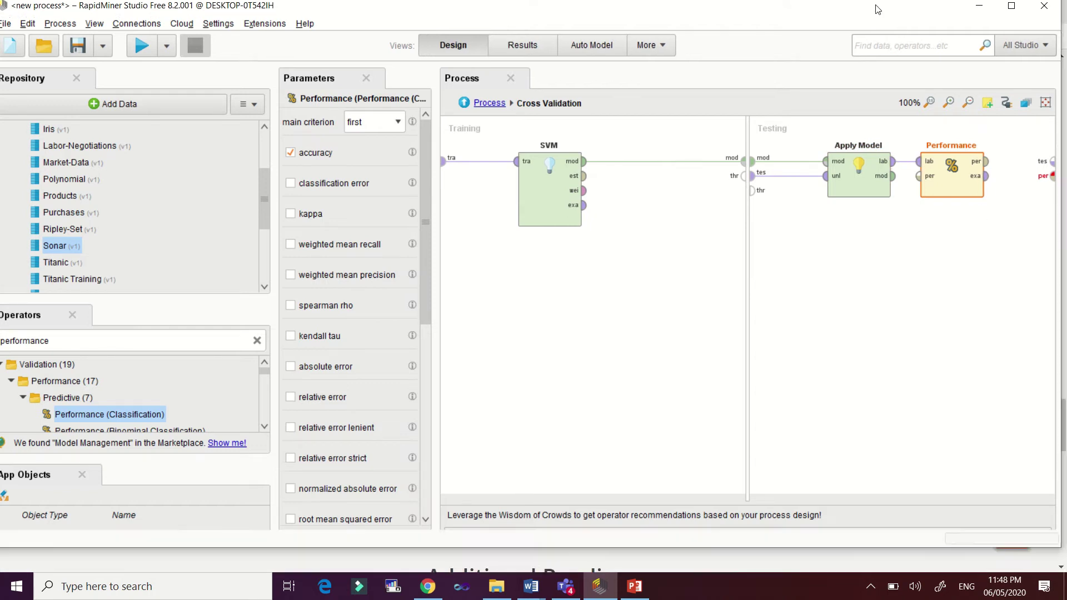
{"action": "left_click", "coordinate": [995, 161]}
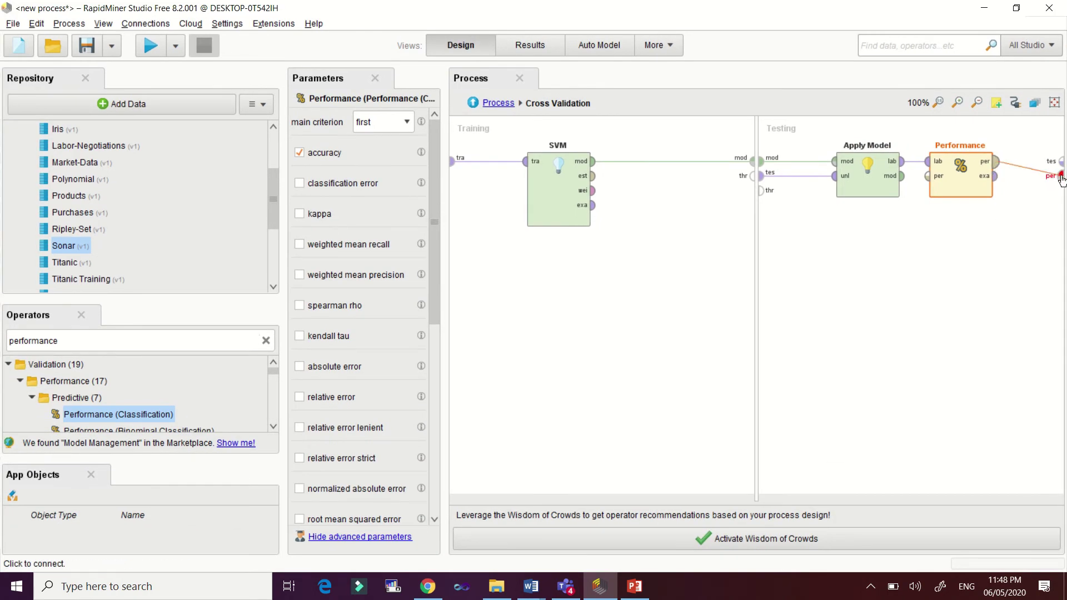
{"action": "left_click", "coordinate": [1061, 176]}
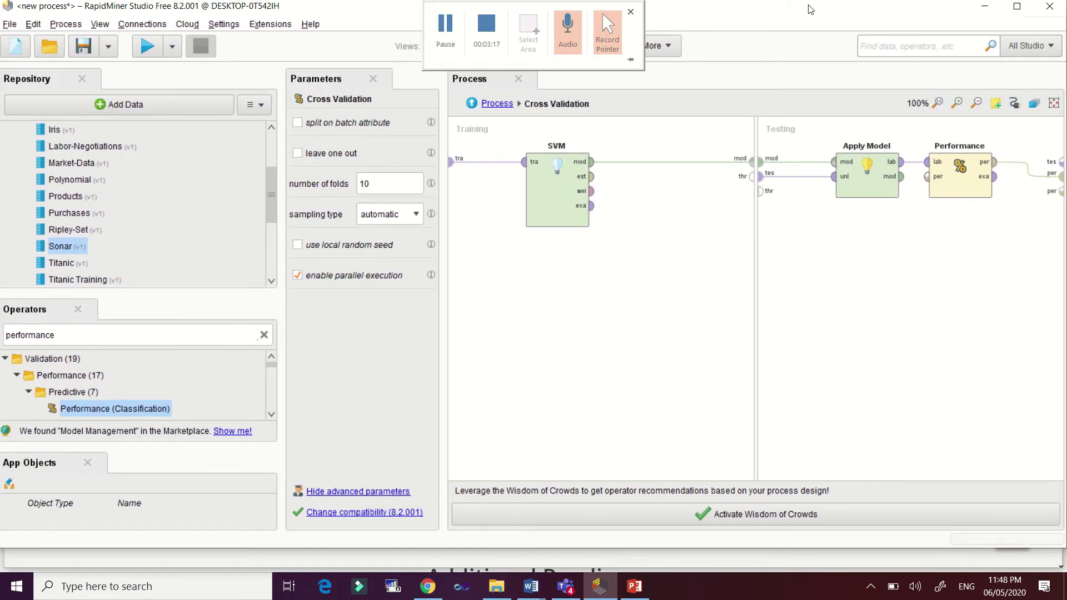
Step: Return to the main process and connect Cross Validation's model output to the first result port
{"action": "double_click", "coordinate": [810, 9]}
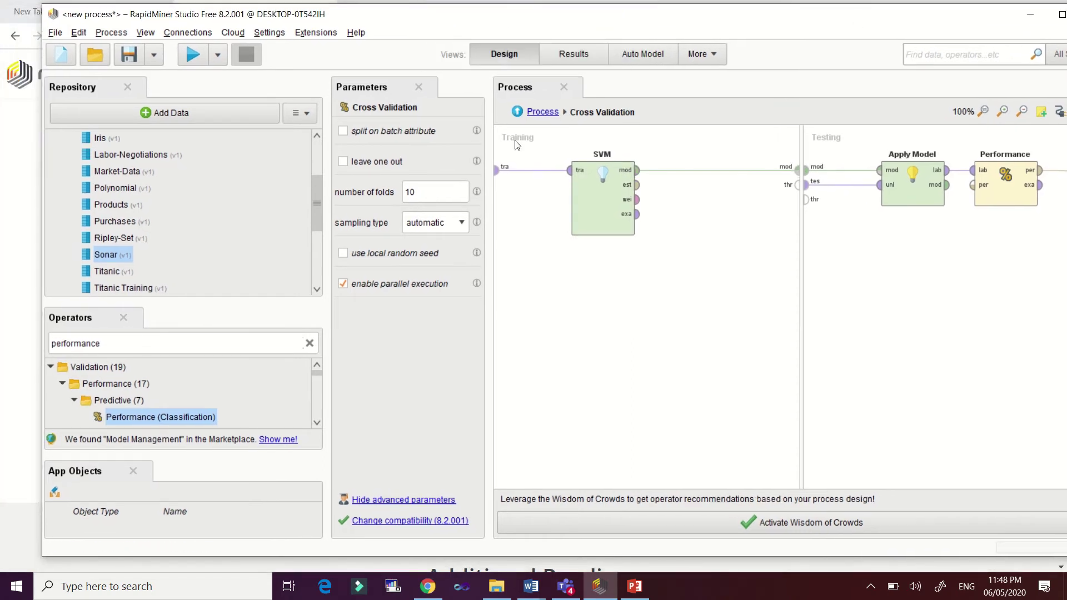
{"action": "left_click", "coordinate": [542, 113]}
{"action": "left_click_drag", "start_coordinate": [793, 15], "coordinate": [690, 3]}
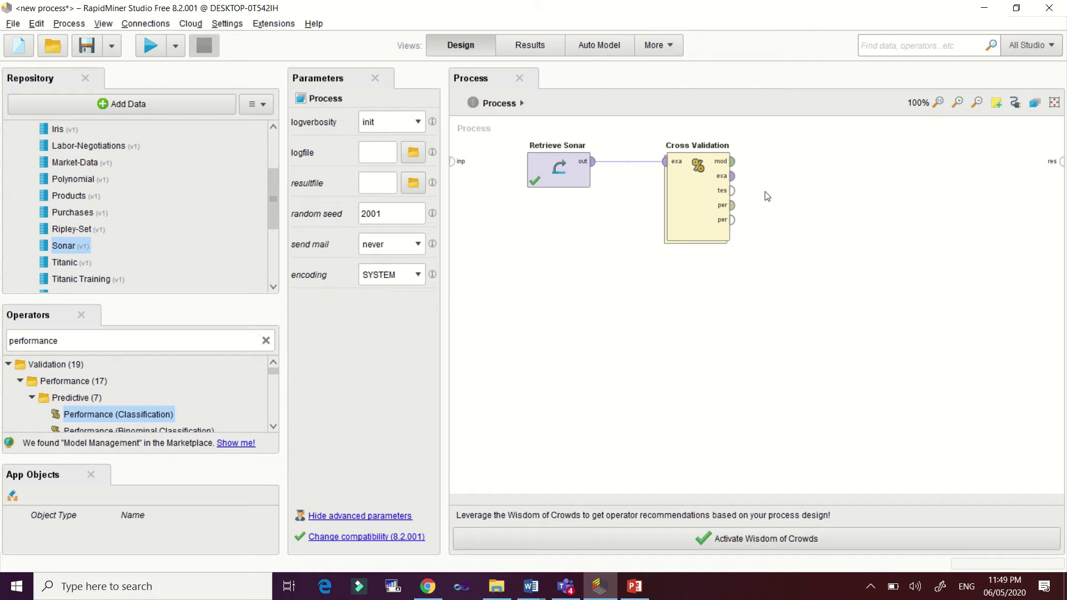
{"action": "double_click", "coordinate": [852, 10]}
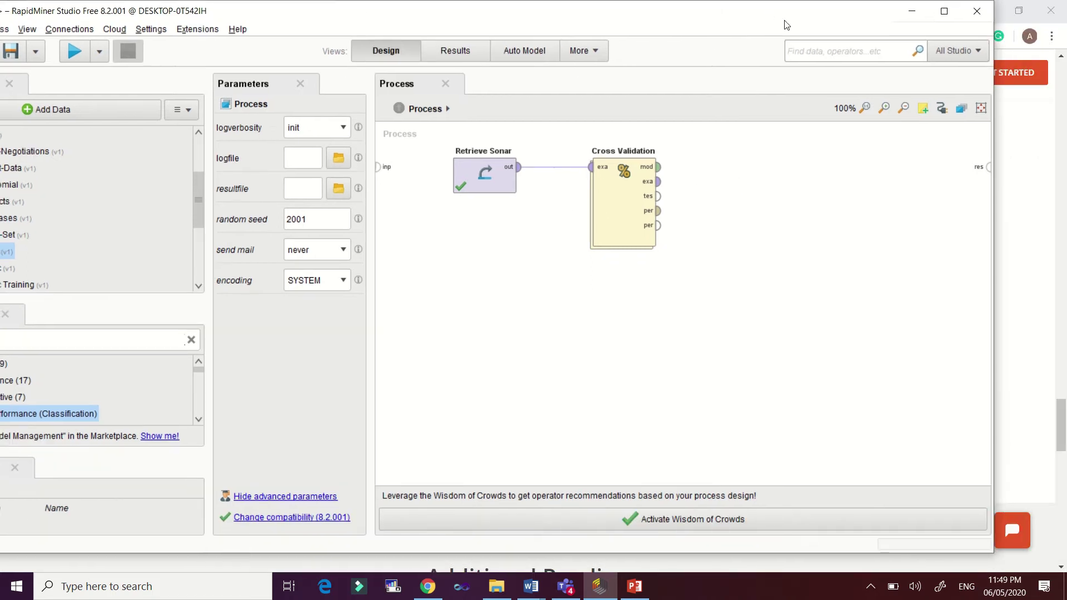
{"action": "left_click_drag", "start_coordinate": [659, 167], "coordinate": [990, 171]}
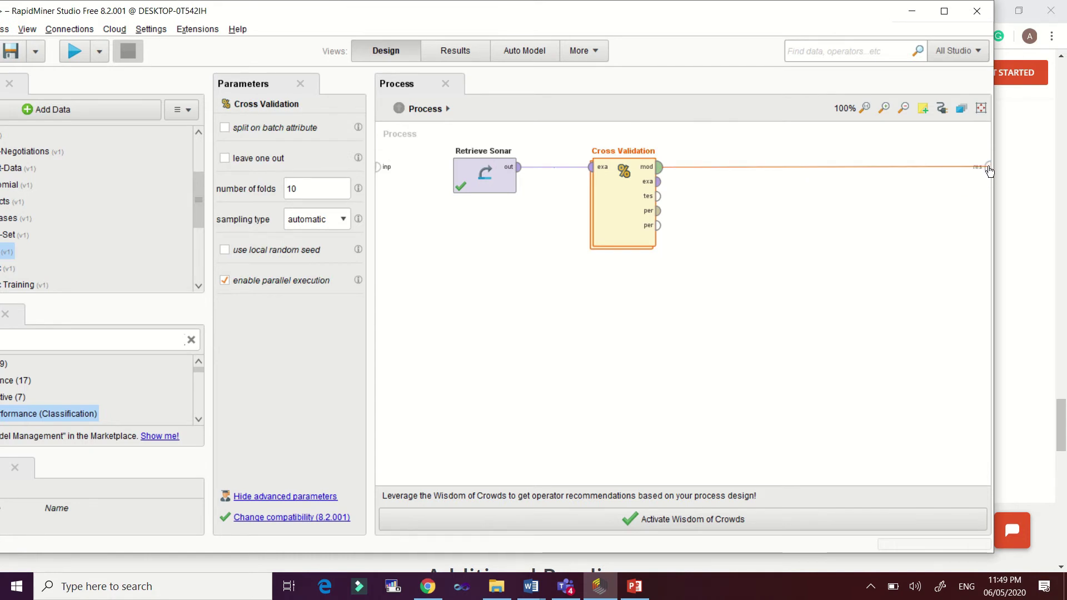
{"action": "left_click", "coordinate": [984, 171]}
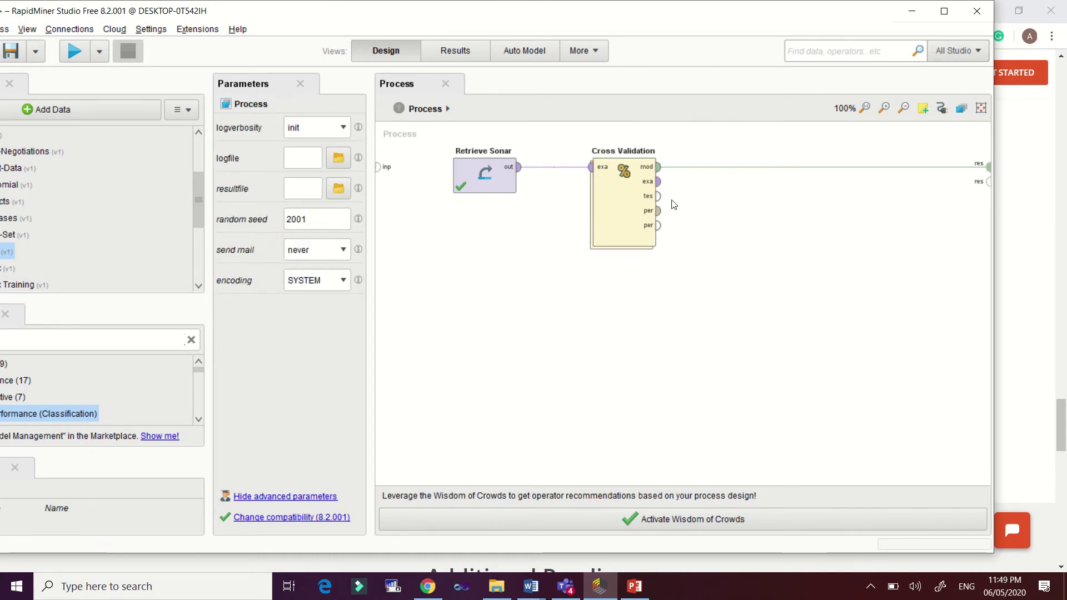
Step: Connect Cross Validation's test, performance and example set outputs to the second, third and fourth result ports respectively
{"action": "mouse_move", "coordinate": [658, 196]}
{"action": "left_mouse_down"}
{"action": "mouse_move", "coordinate": [948, 200]}
{"action": "mouse_move", "coordinate": [988, 184]}
{"action": "left_mouse_up"}
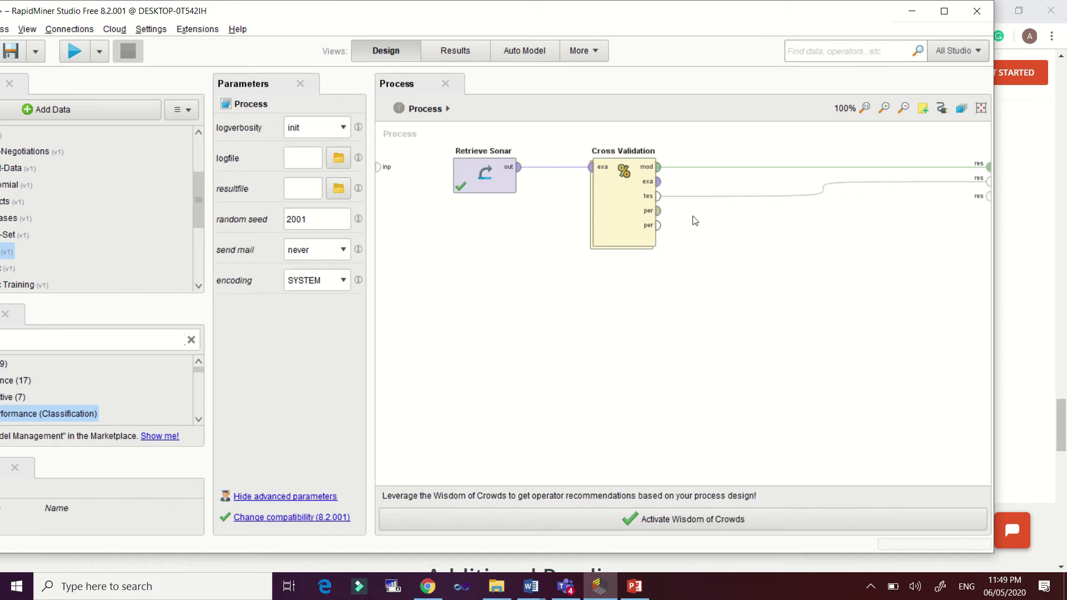
{"action": "left_click_drag", "start_coordinate": [661, 216], "coordinate": [987, 196]}
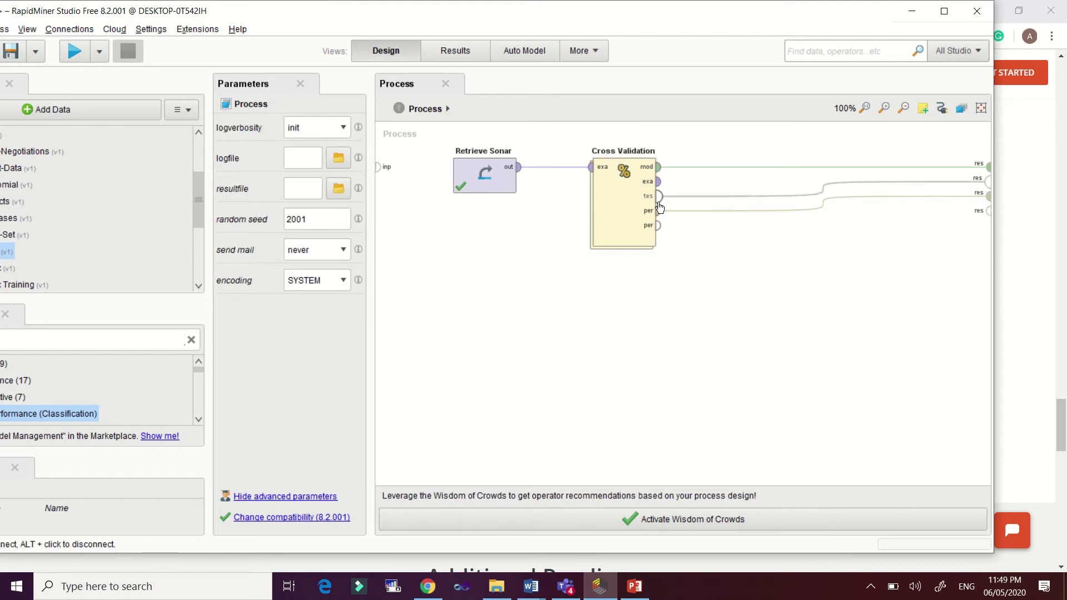
{"action": "mouse_move", "coordinate": [661, 187]}
{"action": "left_click", "coordinate": [660, 184]}
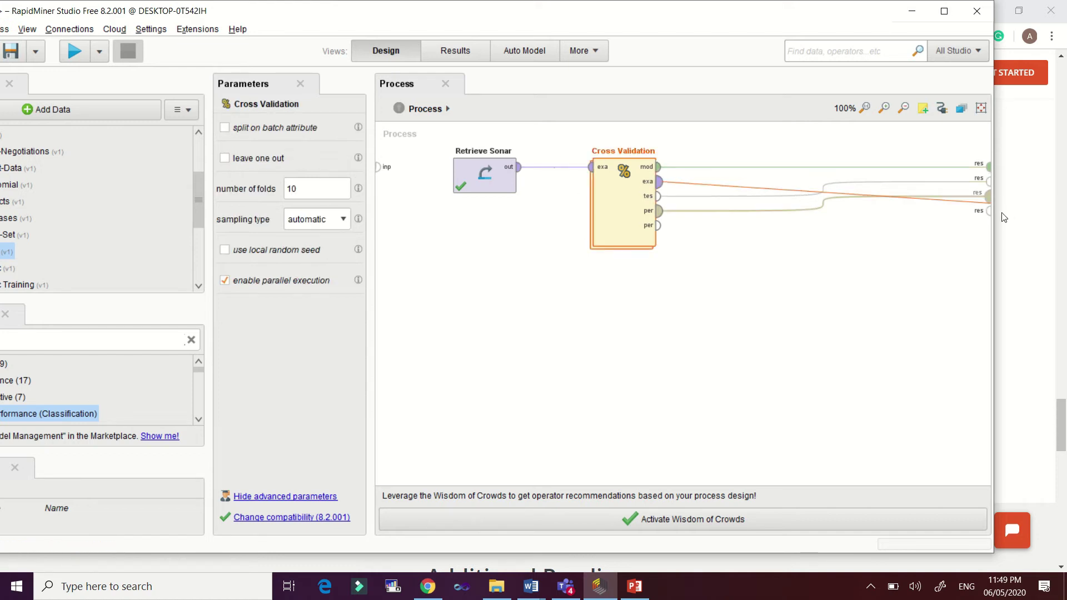
{"action": "left_click", "coordinate": [990, 212]}
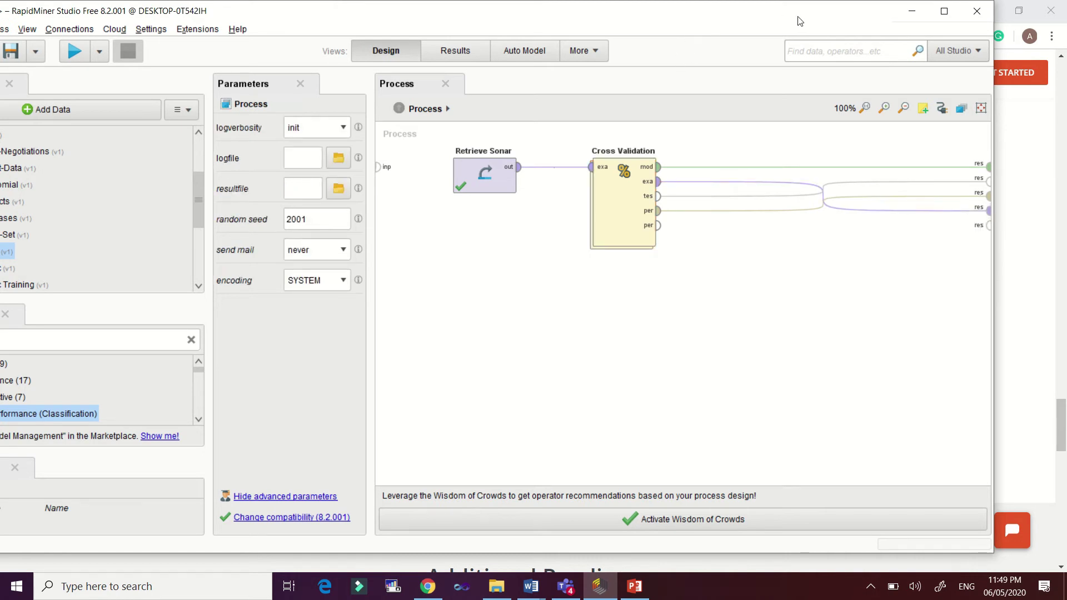
Step: Maximize the window and open the Cross Validation subprocess to show its Training and Testing areas
{"action": "left_click_drag", "start_coordinate": [799, 19], "coordinate": [789, 30]}
{"action": "double_click", "coordinate": [789, 30]}
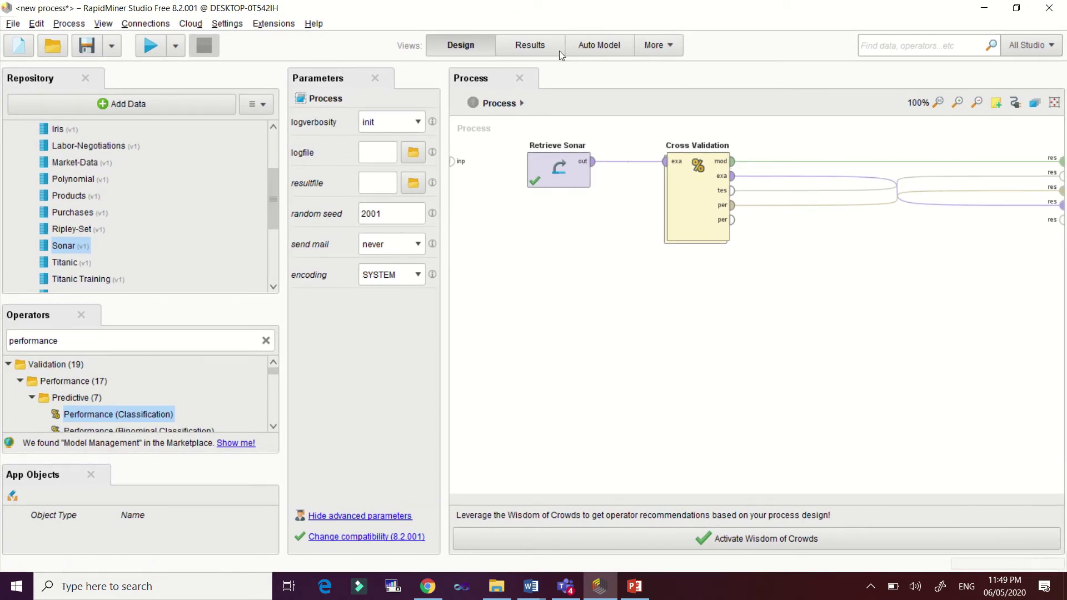
{"action": "double_click", "coordinate": [695, 211]}
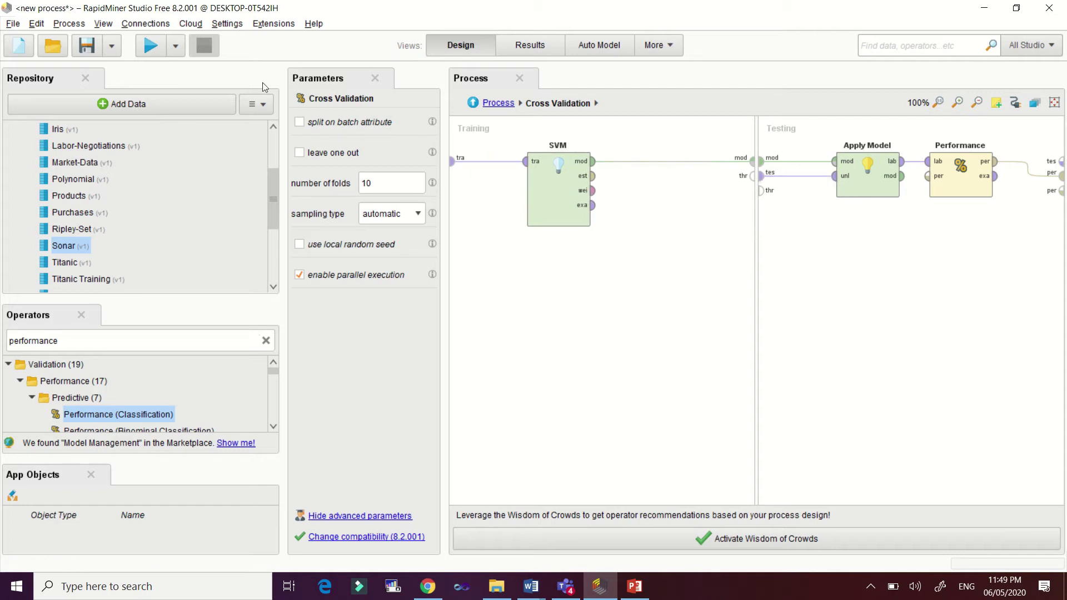
Step: Run the process and view the PerformanceVector and SVM Kernel Model results
{"action": "left_click", "coordinate": [151, 47]}
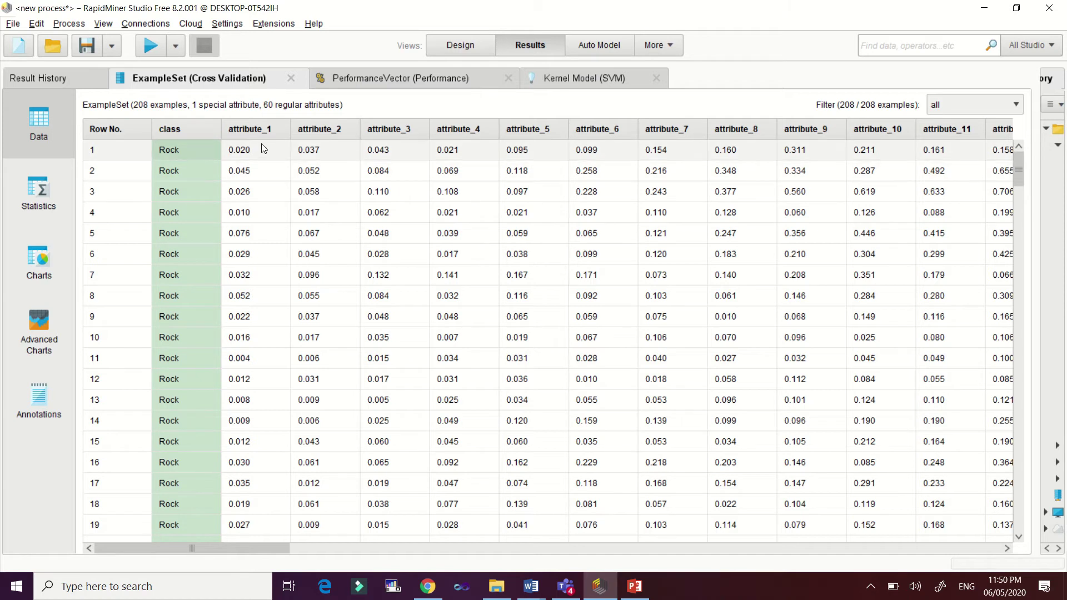
{"action": "left_click", "coordinate": [422, 81]}
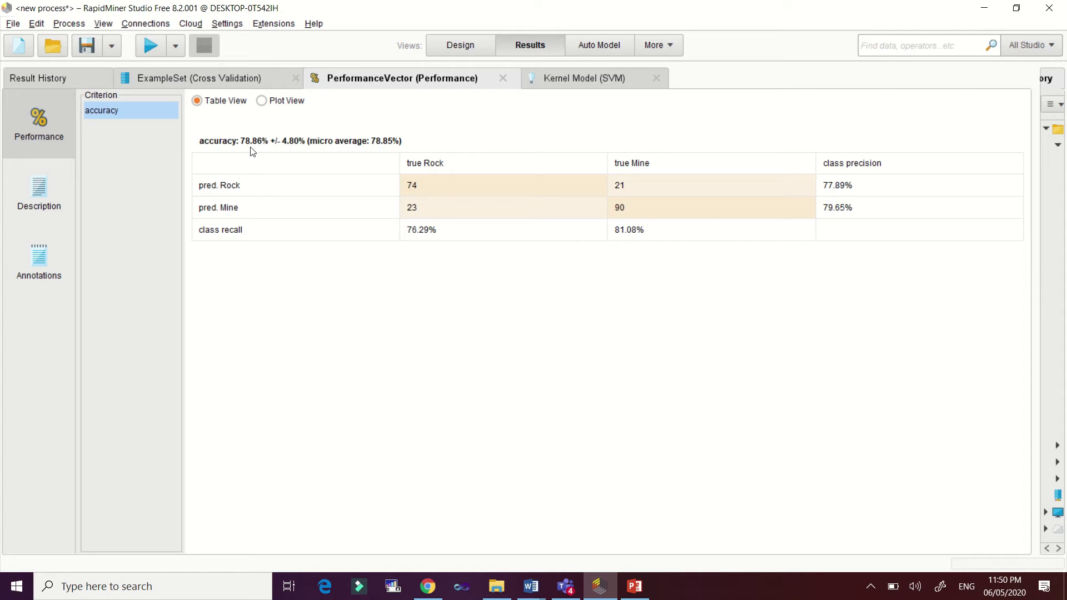
{"action": "left_click", "coordinate": [552, 83]}
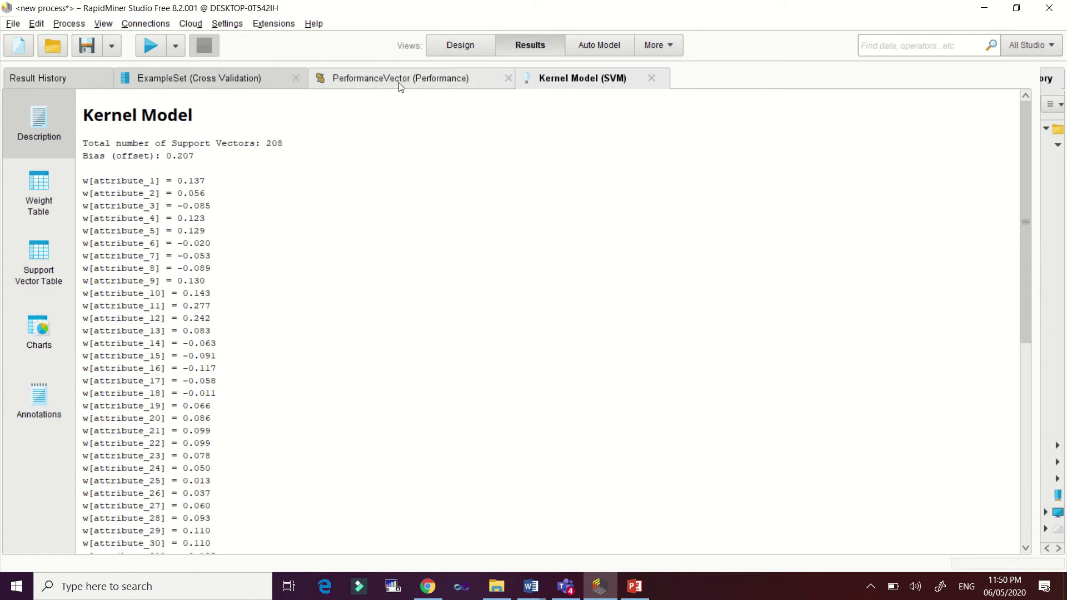
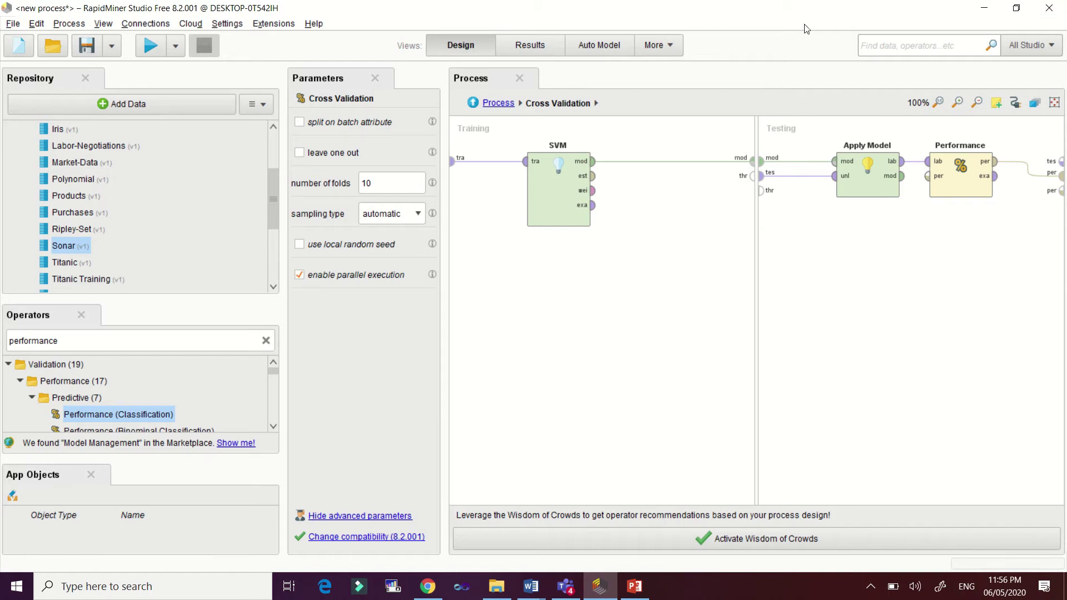
Step: Examine the SVM operator's kernel type options and C parameter, and check the accuracy table in the results
{"action": "left_click", "coordinate": [559, 207]}
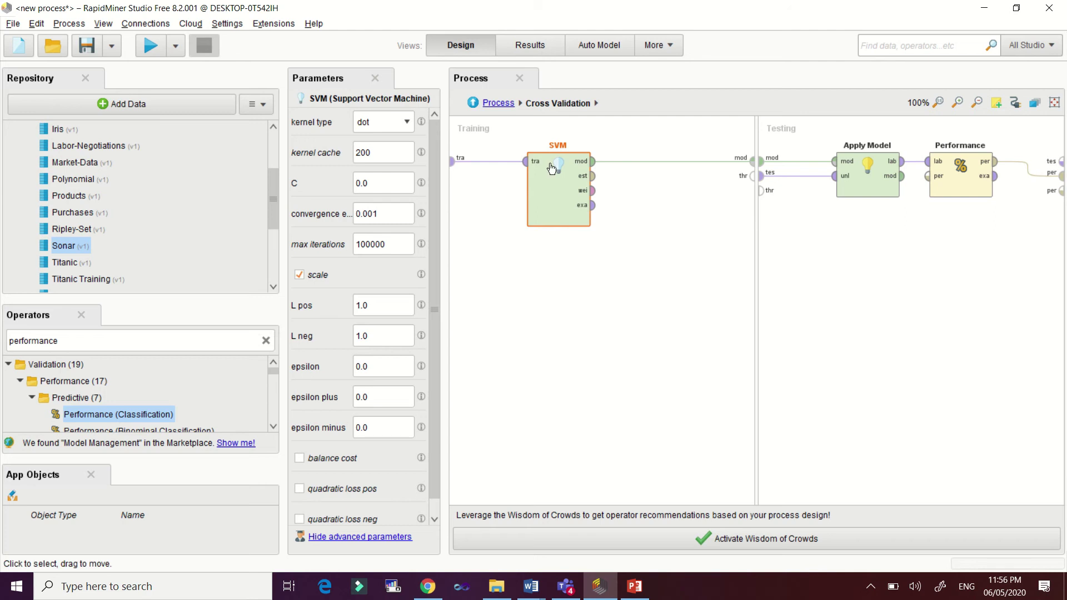
{"action": "left_click", "coordinate": [383, 125]}
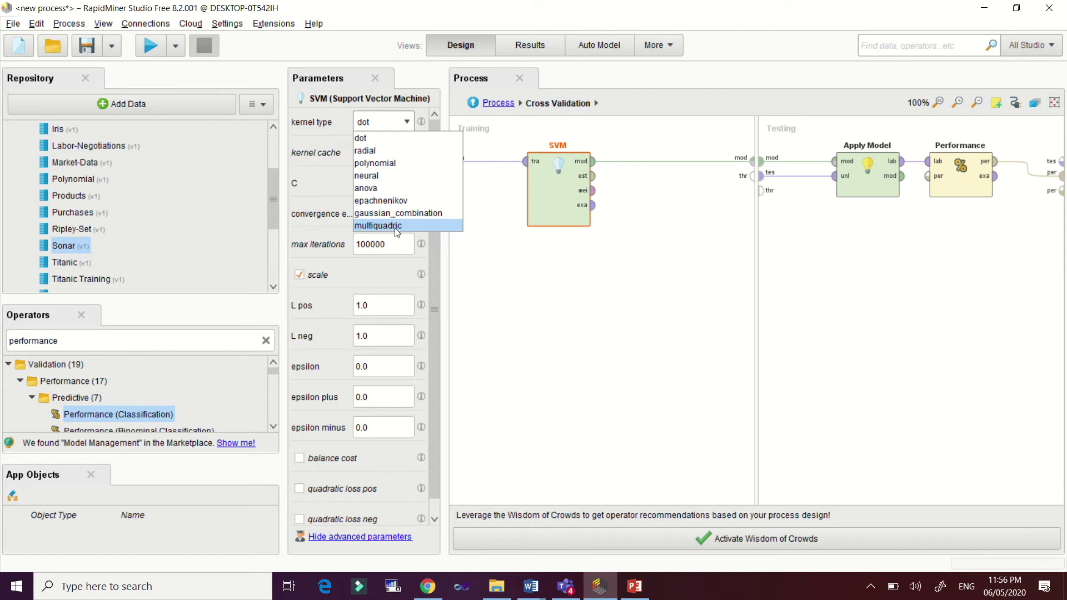
{"action": "left_click", "coordinate": [398, 167]}
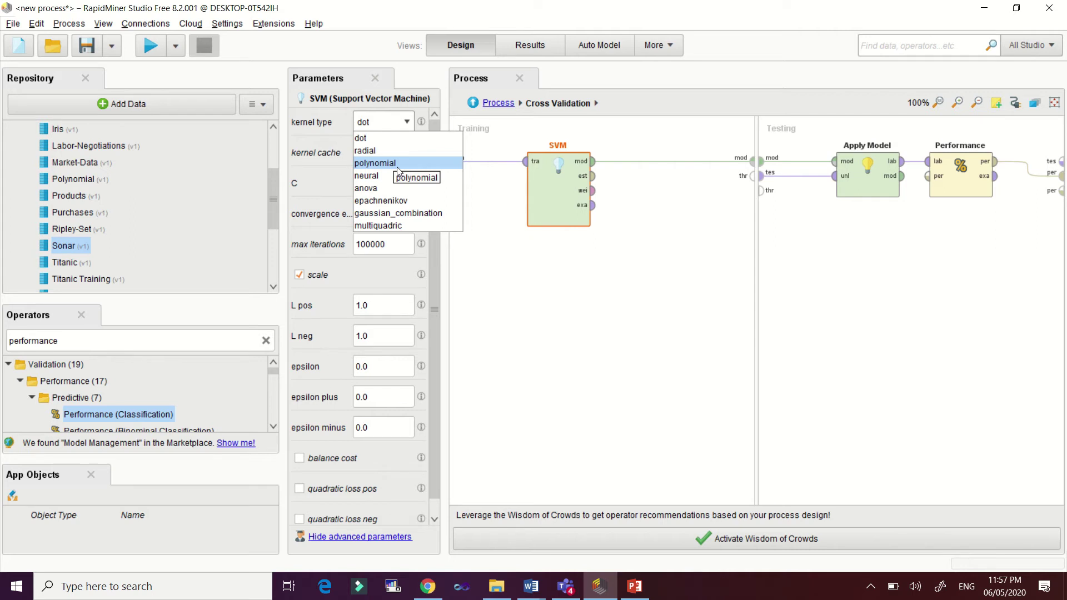
{"action": "left_click", "coordinate": [508, 352]}
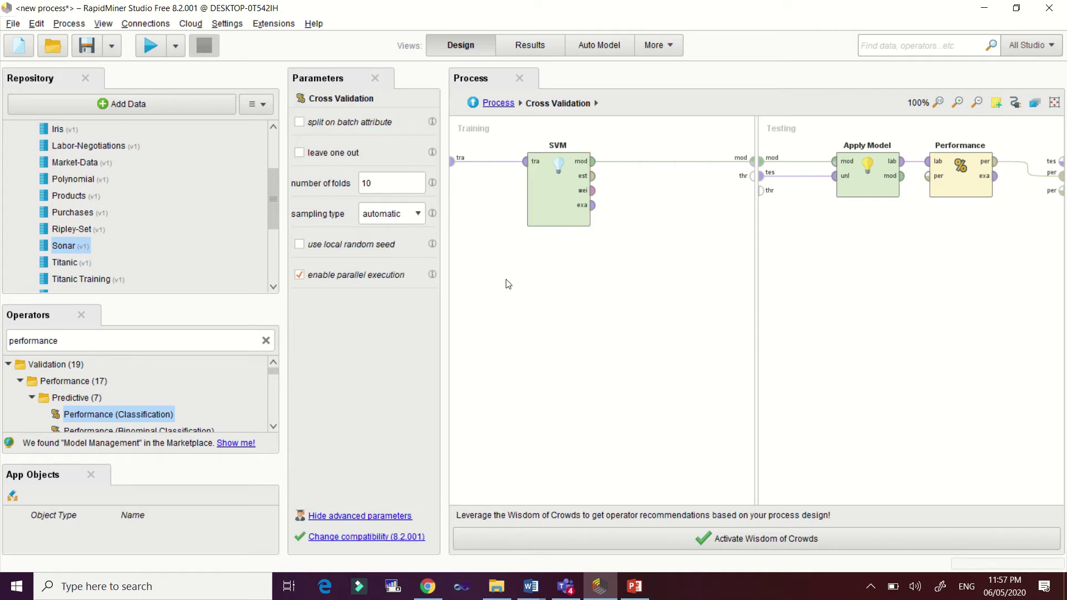
{"action": "left_click", "coordinate": [558, 200]}
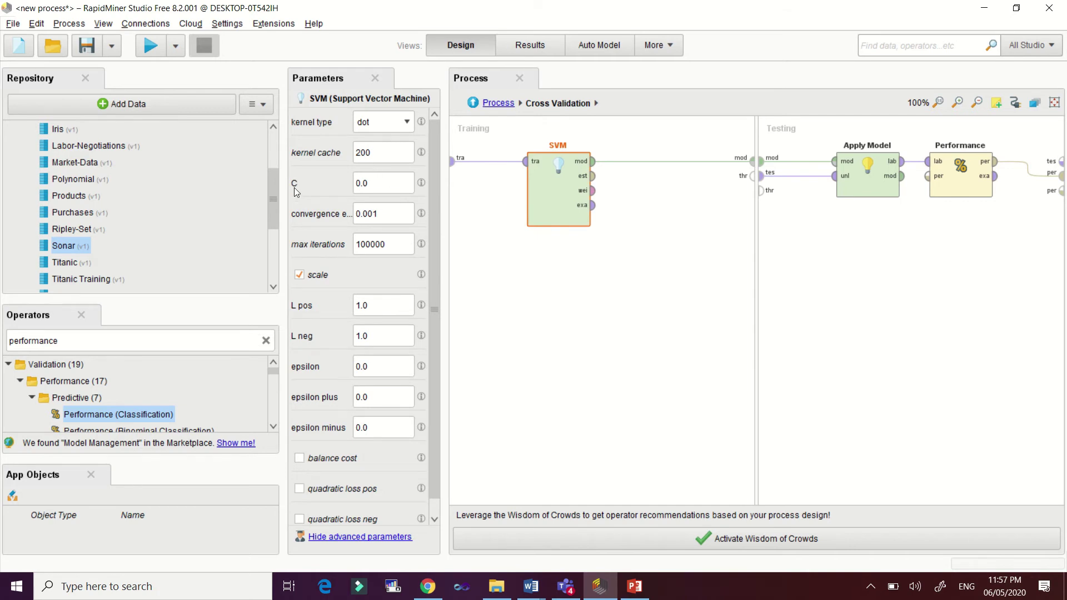
{"action": "mouse_move", "coordinate": [423, 181]}
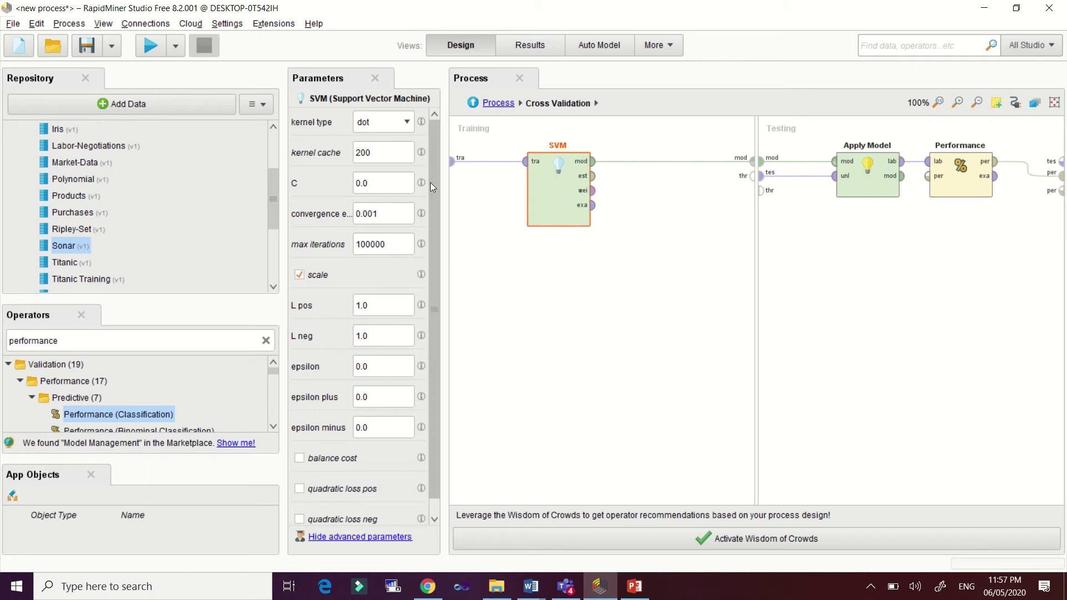
{"action": "left_click", "coordinate": [543, 41]}
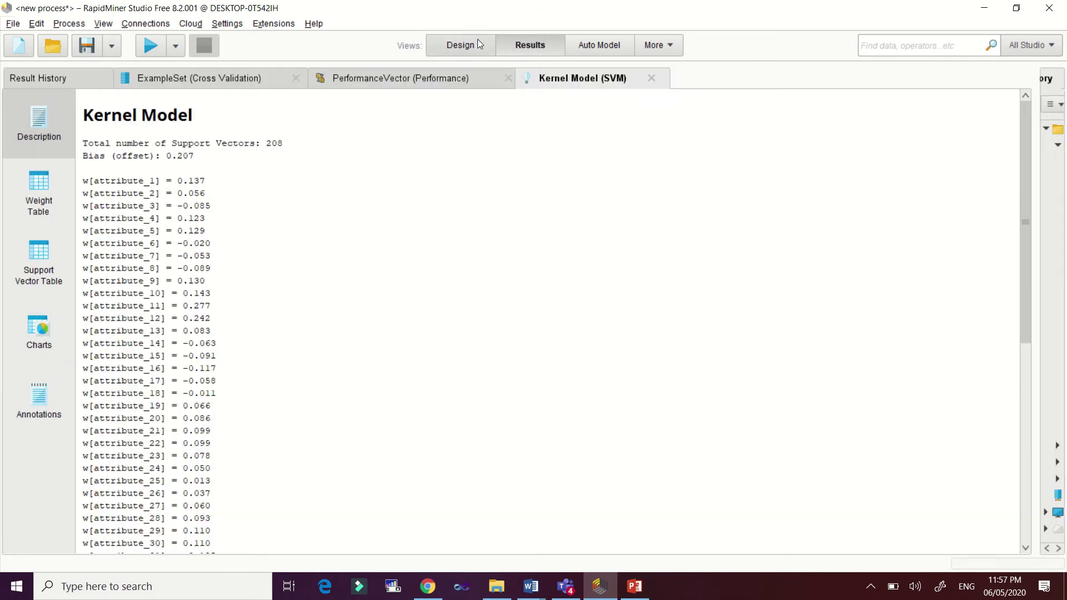
{"action": "left_click", "coordinate": [378, 74]}
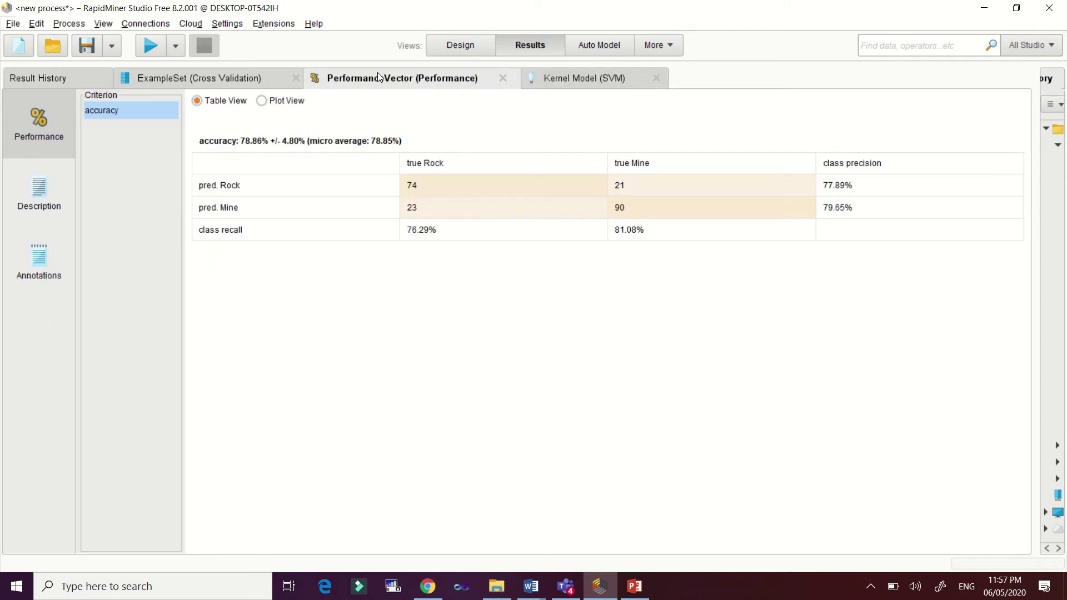
{"action": "left_click", "coordinate": [464, 45]}
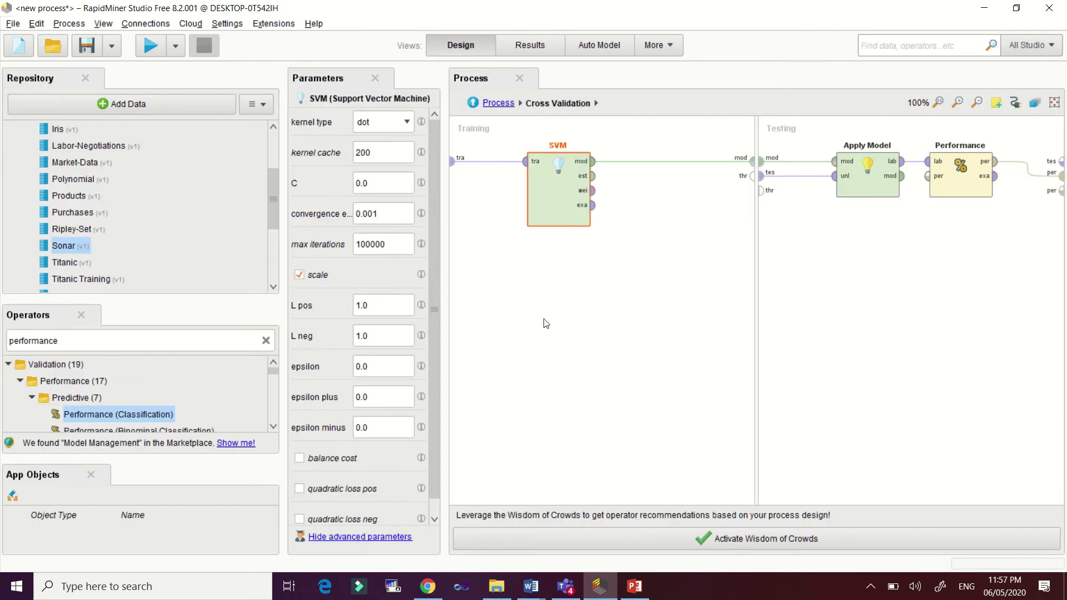
Step: Set the SVM operator's C to 0.5, rerun the process and view the performance results
{"action": "left_click", "coordinate": [388, 182]}
{"action": "key", "text": "BackSpace"}
{"action": "type", "text": "5"}
{"action": "left_click", "coordinate": [153, 47]}
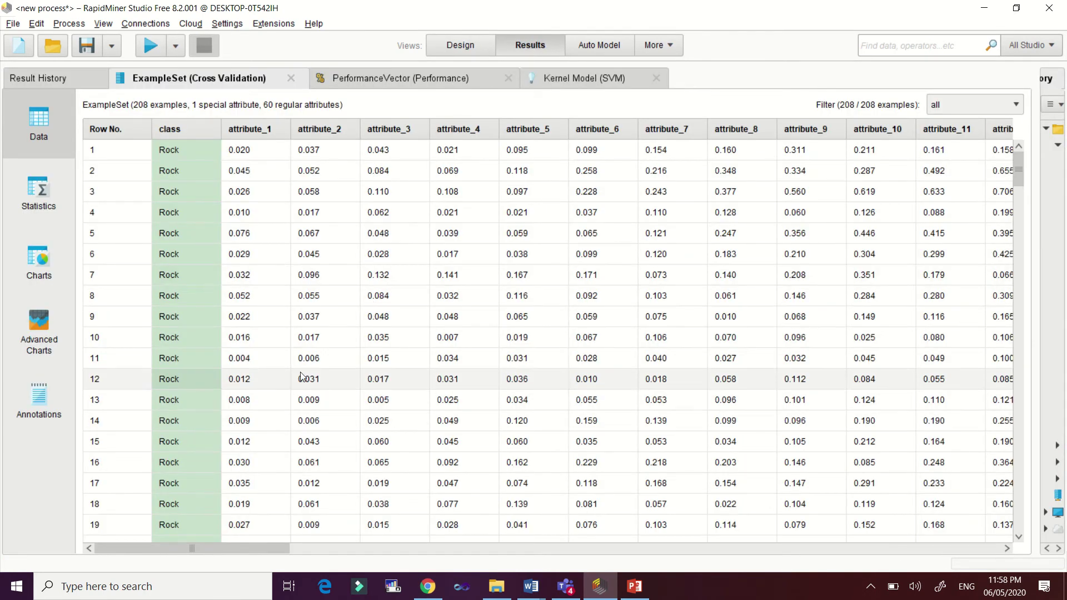
{"action": "left_click", "coordinate": [402, 78]}
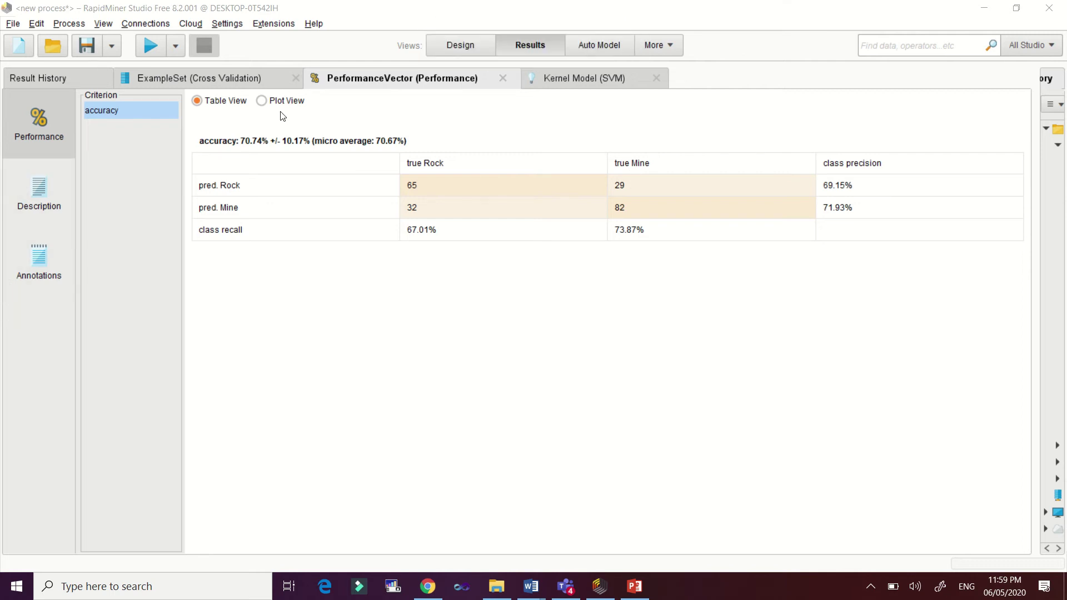
Step: Return to the process design, set the SVM operator's C back to 0.0 and open its kernel type options
{"action": "left_click", "coordinate": [470, 45]}
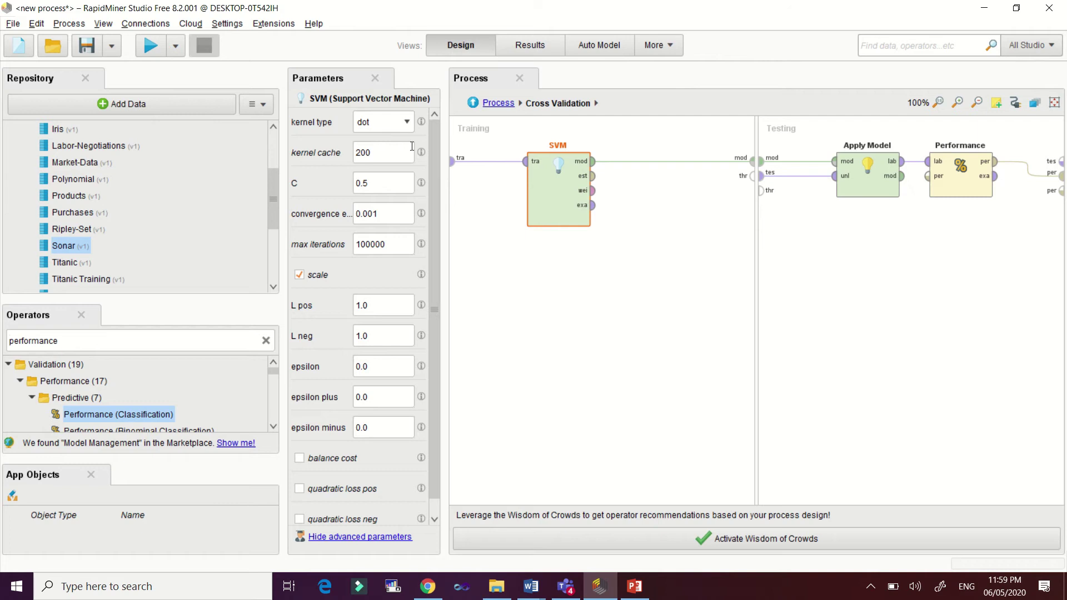
{"action": "left_click", "coordinate": [391, 186]}
{"action": "key", "text": "BackSpace"}
{"action": "type", "text": "0"}
{"action": "left_click", "coordinate": [385, 122]}
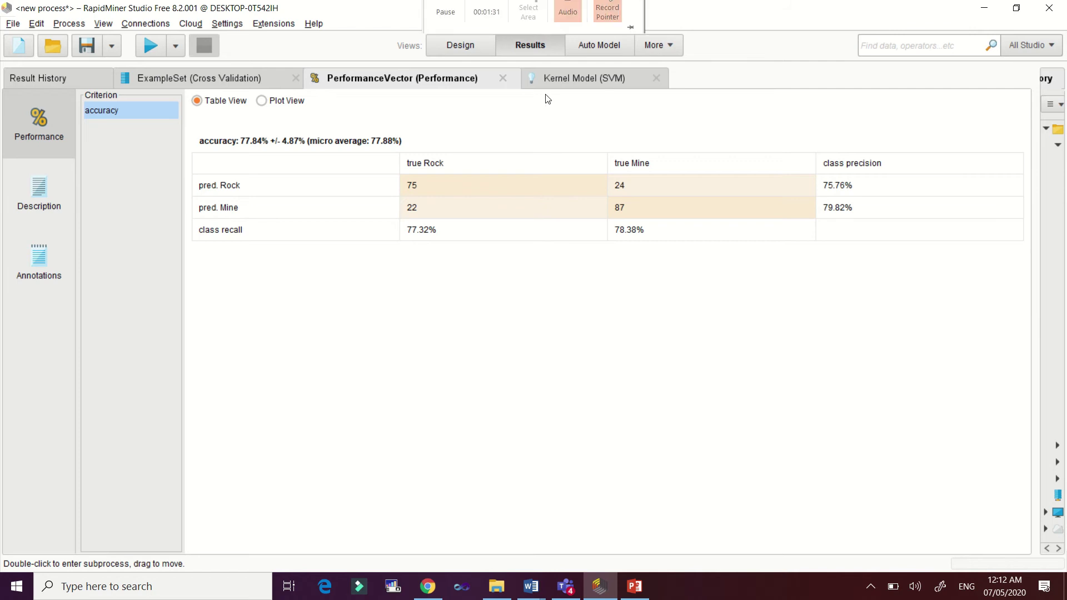
Step: Review the results of the 5-fold cross-validation: the example set, the SVM kernel model's attribute weights and the accuracy table
{"action": "left_click", "coordinate": [464, 48]}
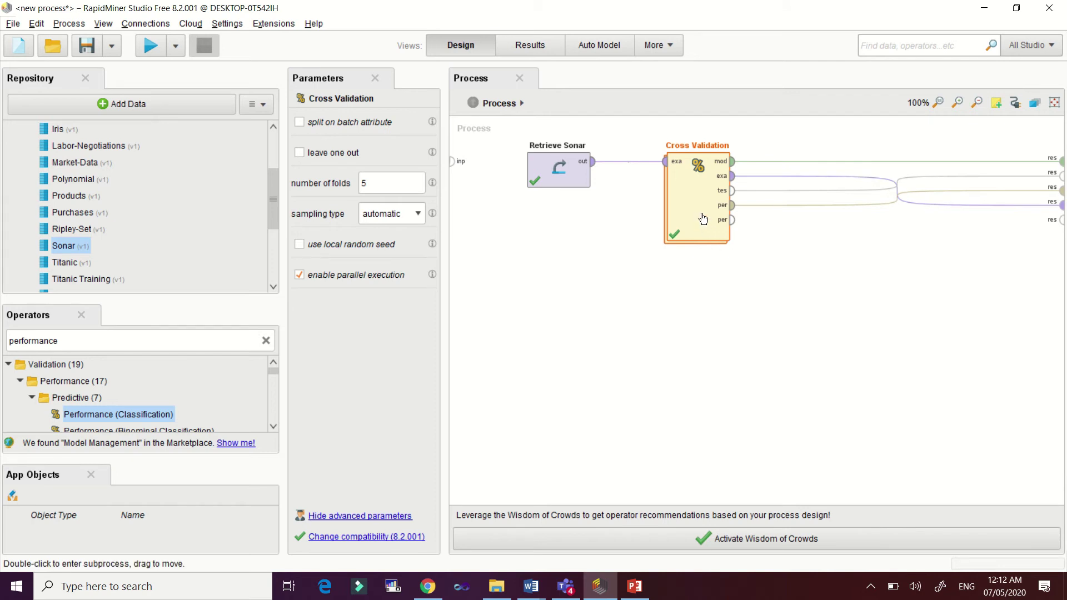
{"action": "double_click", "coordinate": [606, 8]}
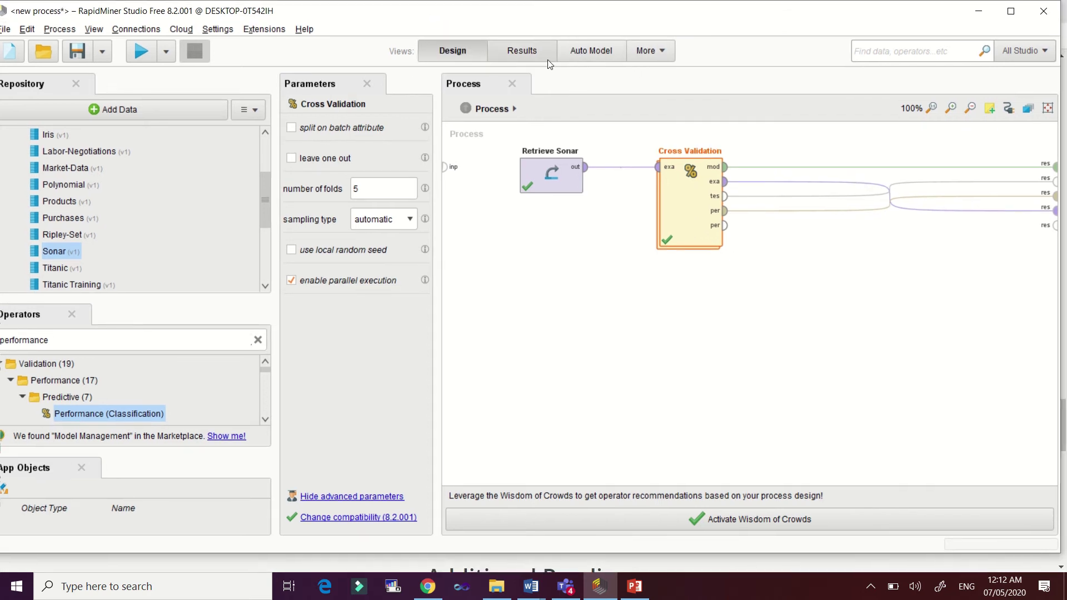
{"action": "left_click", "coordinate": [507, 51]}
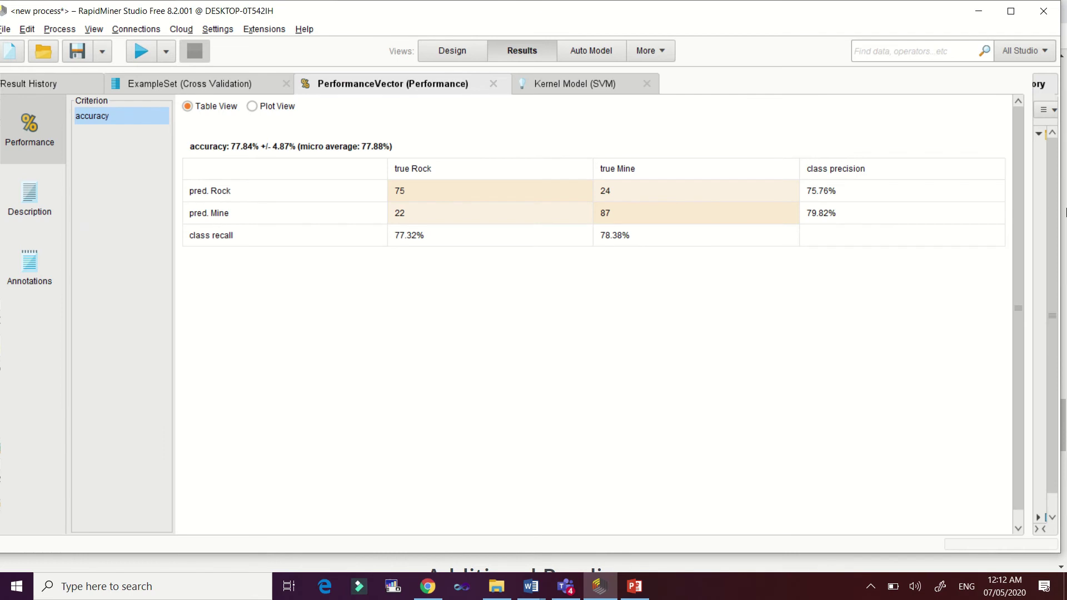
{"action": "left_click", "coordinate": [187, 85]}
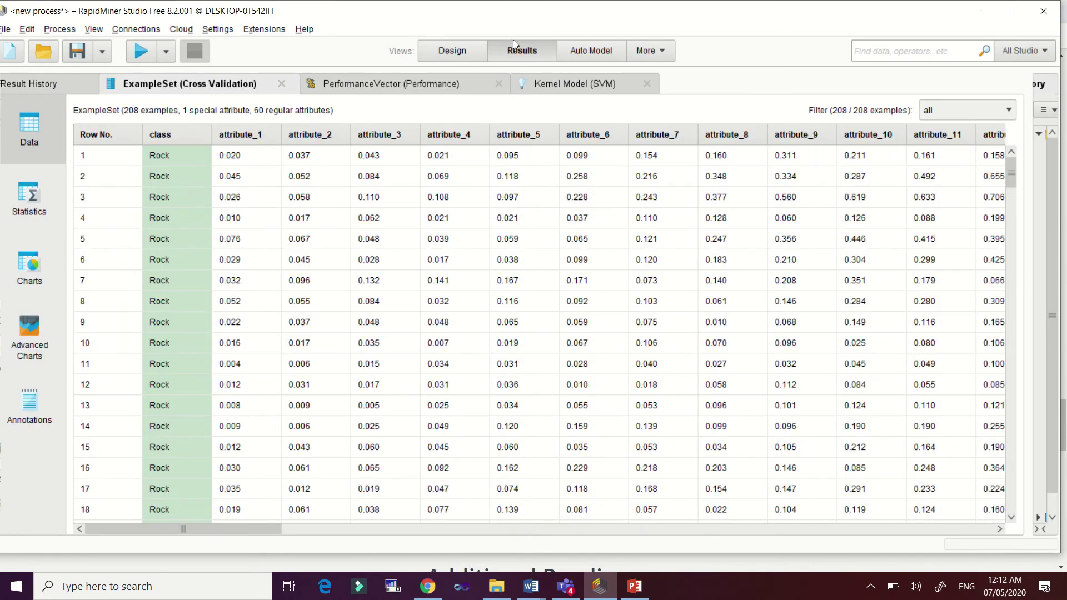
{"action": "left_click", "coordinate": [572, 84]}
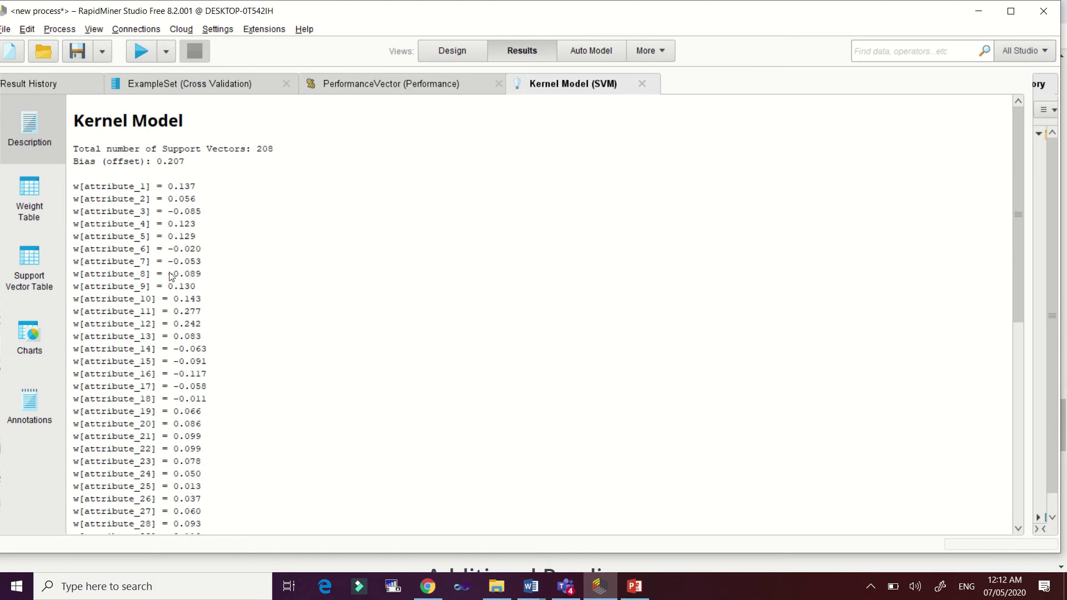
{"action": "scroll", "coordinate": [172, 278], "scroll_direction": "down", "scroll_amount": 3}
{"action": "scroll", "coordinate": [174, 293], "scroll_direction": "up", "scroll_amount": 5}
{"action": "scroll", "coordinate": [216, 323], "scroll_direction": "down", "scroll_amount": 5}
{"action": "scroll", "coordinate": [216, 315], "scroll_direction": "up", "scroll_amount": 5}
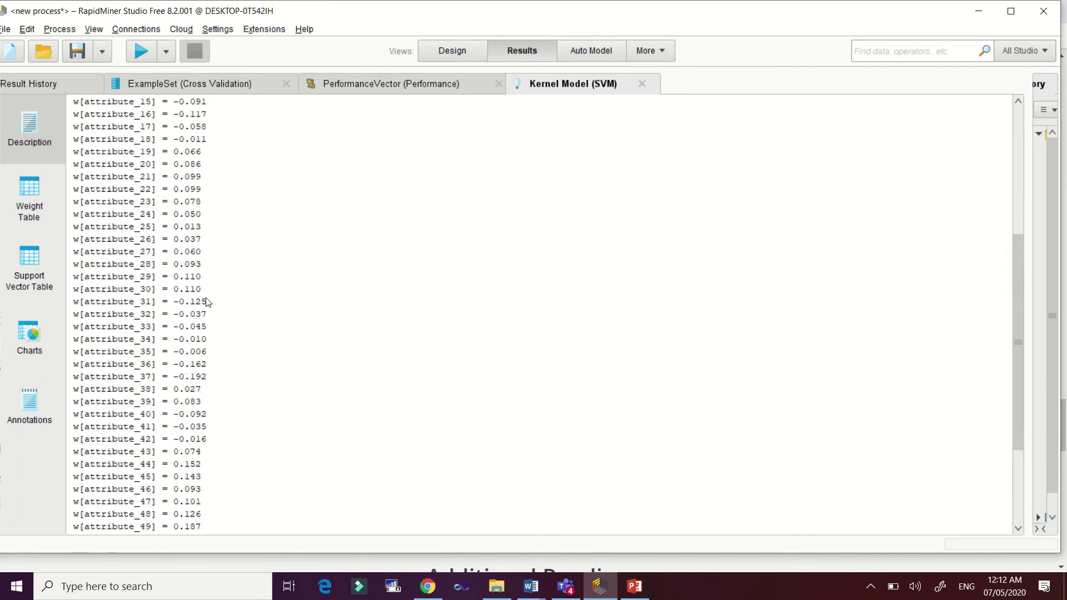
{"action": "left_click", "coordinate": [448, 91]}
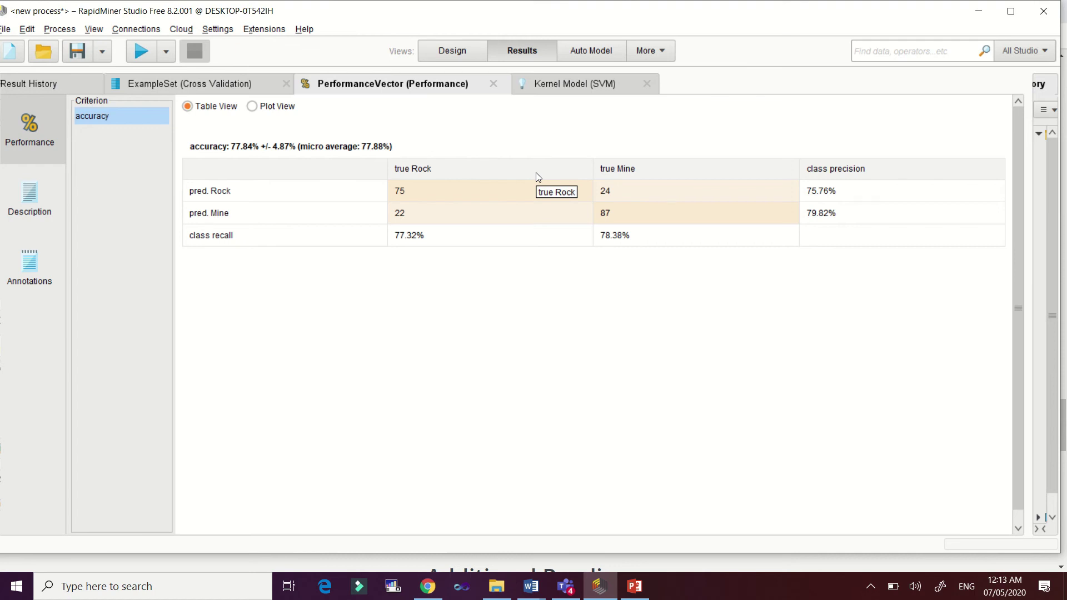
Step: Open the Cross Validation subprocess and connect Performance's example set output to the Testing area's test result port
{"action": "left_click", "coordinate": [464, 47]}
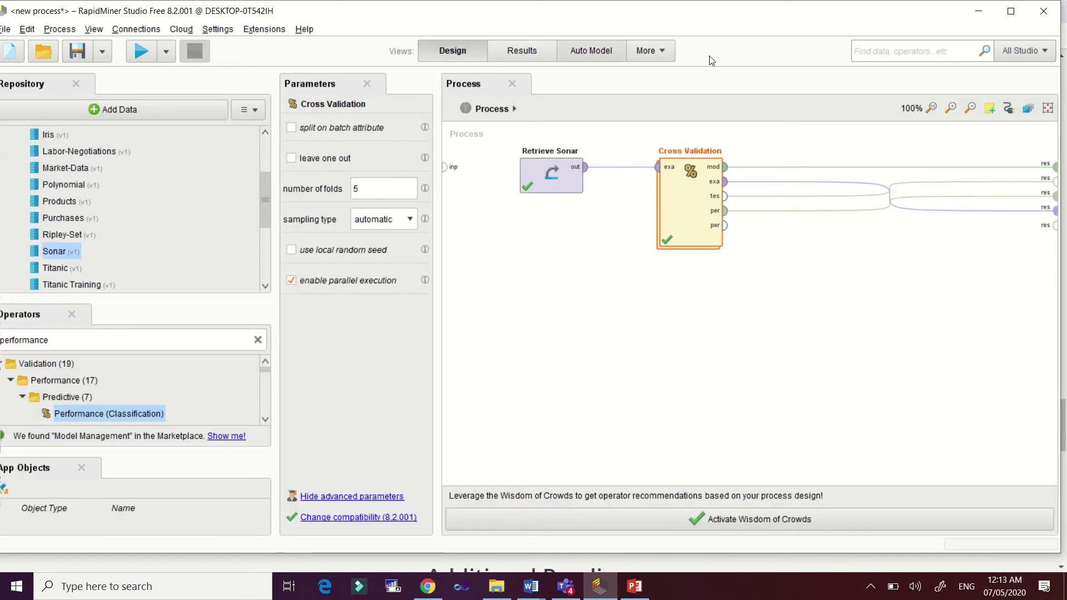
{"action": "double_click", "coordinate": [691, 232]}
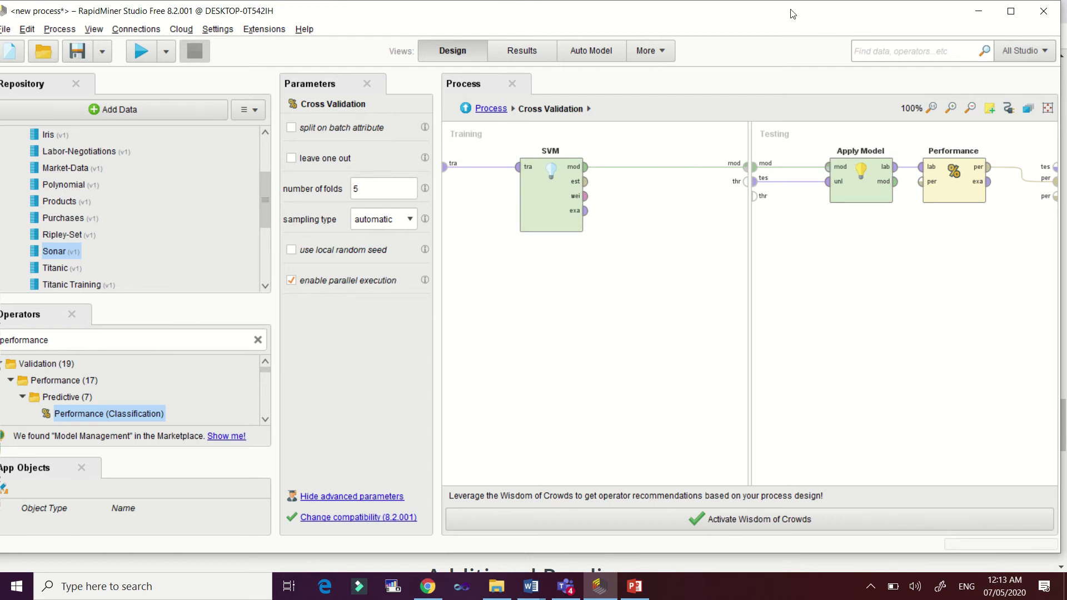
{"action": "left_click_drag", "start_coordinate": [793, 14], "coordinate": [732, 30]}
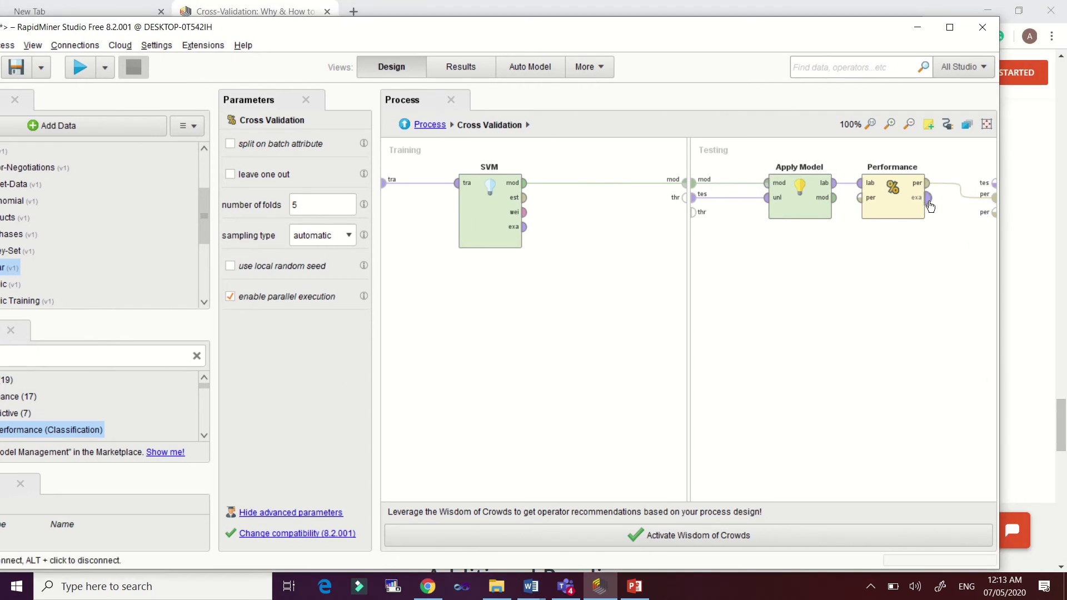
{"action": "left_click_drag", "start_coordinate": [928, 198], "coordinate": [992, 192]}
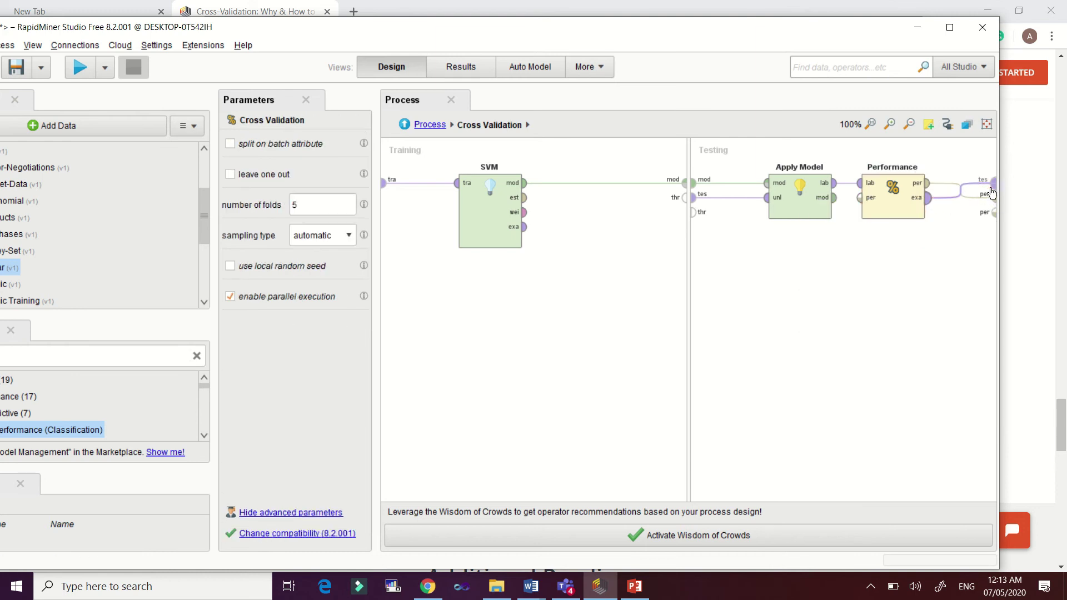
{"action": "left_click_drag", "start_coordinate": [657, 34], "coordinate": [780, 29]}
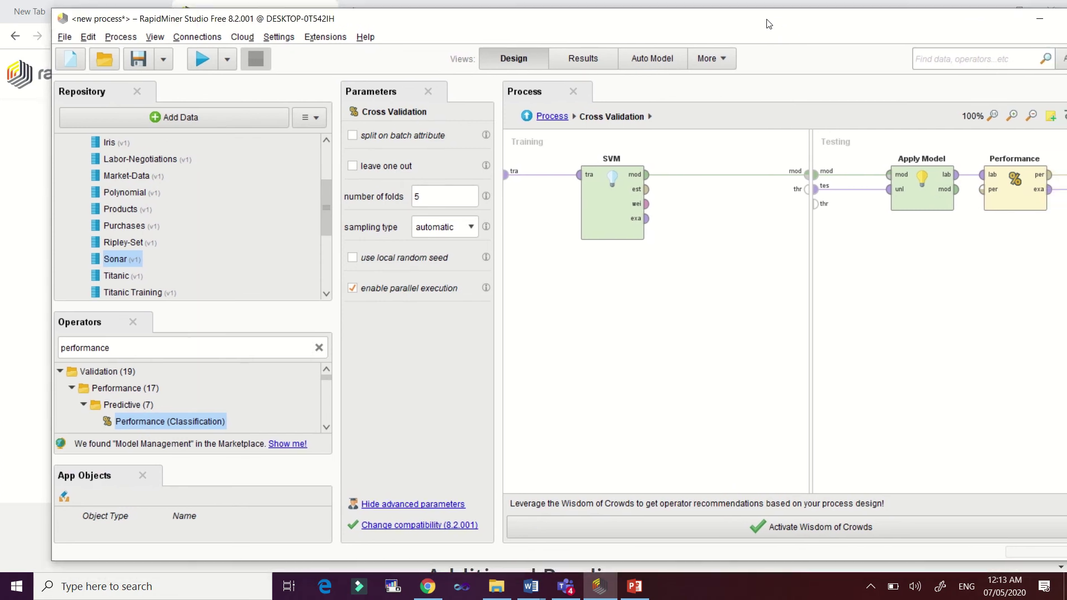
Step: Run the process and compare the original Cross Validation example set with the test result example set containing predictions and confidences
{"action": "left_click", "coordinate": [202, 62]}
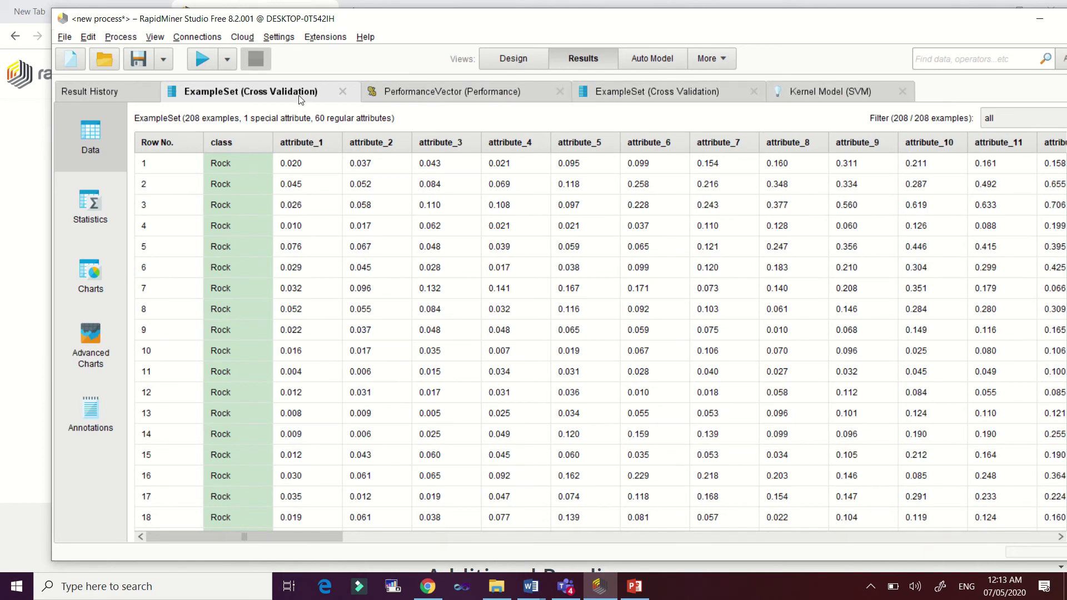
{"action": "left_click", "coordinate": [679, 98]}
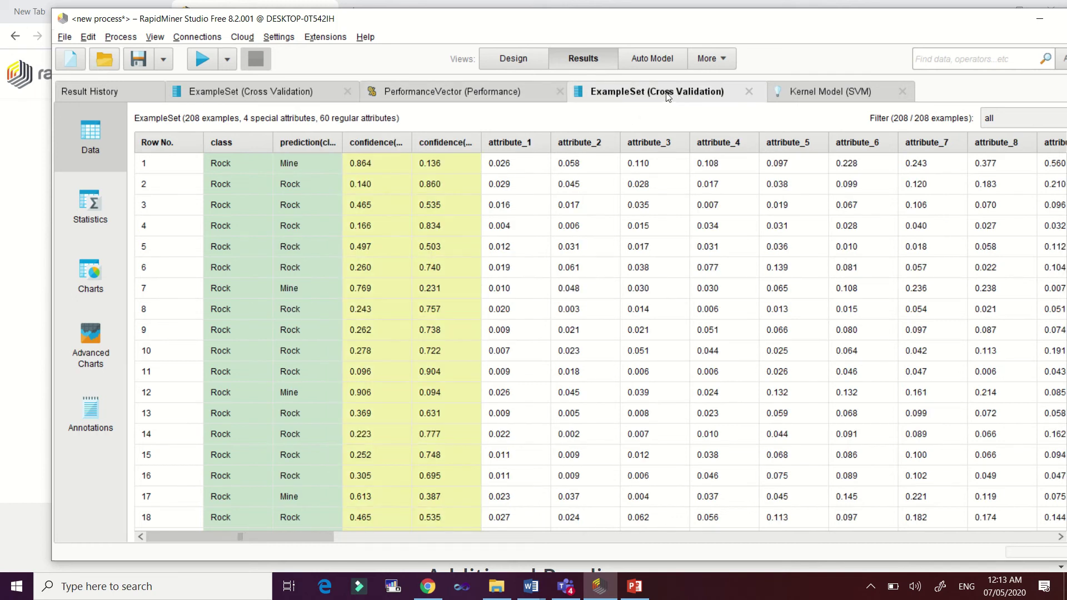
{"action": "left_click", "coordinate": [237, 91]}
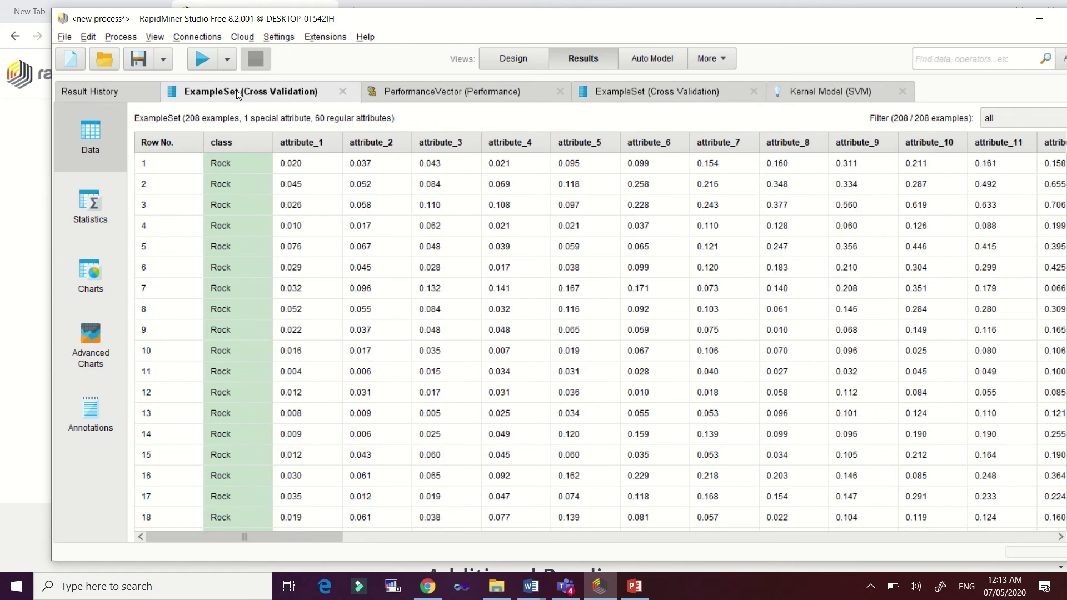
{"action": "left_click", "coordinate": [662, 92]}
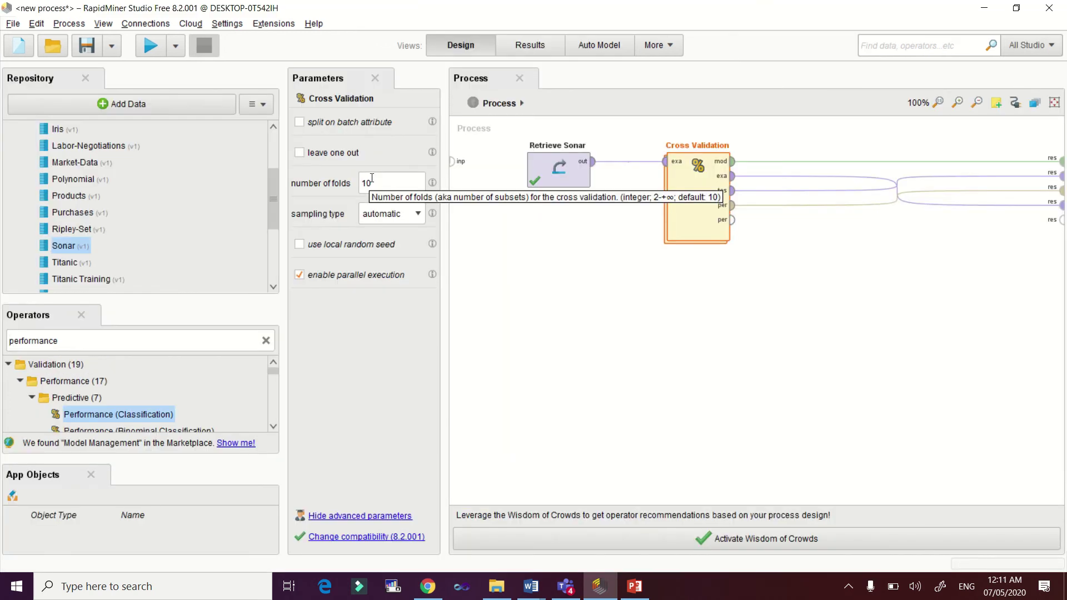
Step: Set the Cross Validation operator's number of folds to 5 and rerun the process
{"action": "left_click", "coordinate": [377, 187]}
{"action": "key", "text": "BackSpace"}
{"action": "key", "text": "BackSpace"}
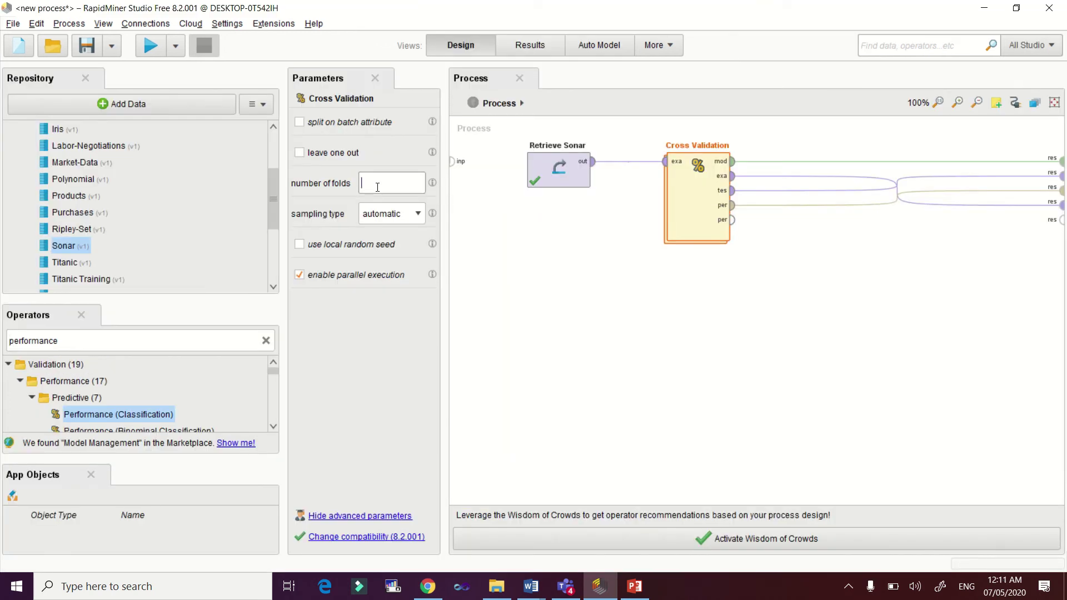
{"action": "type", "text": "5"}
{"action": "left_click", "coordinate": [150, 46]}
Step: Look through the result history of the earlier runs and open the performance vector
{"action": "scroll", "coordinate": [793, 357], "scroll_direction": "down", "scroll_amount": 3}
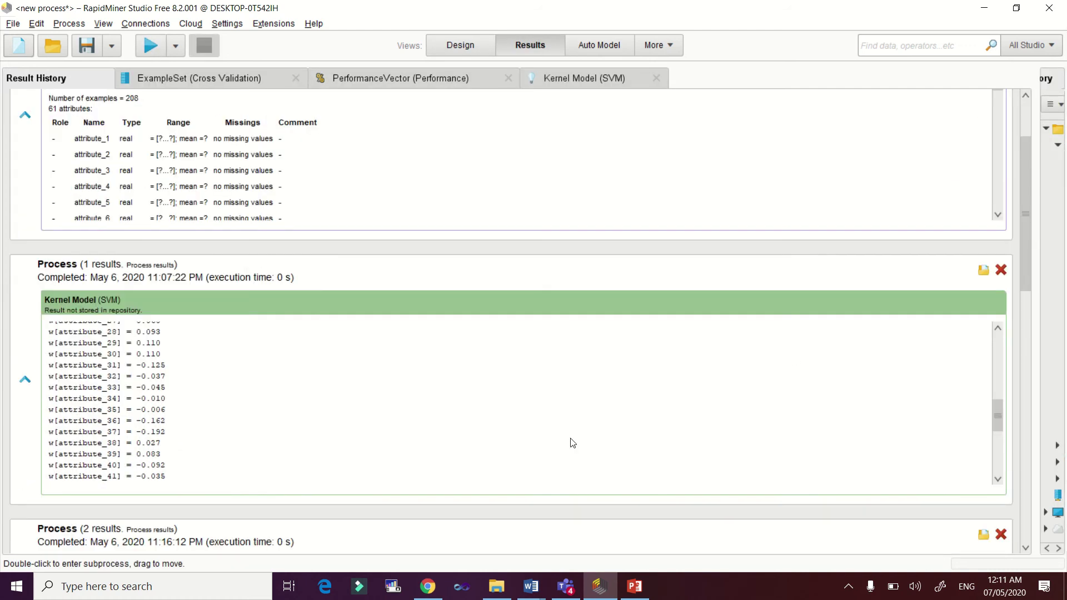
{"action": "scroll", "coordinate": [530, 528], "scroll_direction": "down", "scroll_amount": 3}
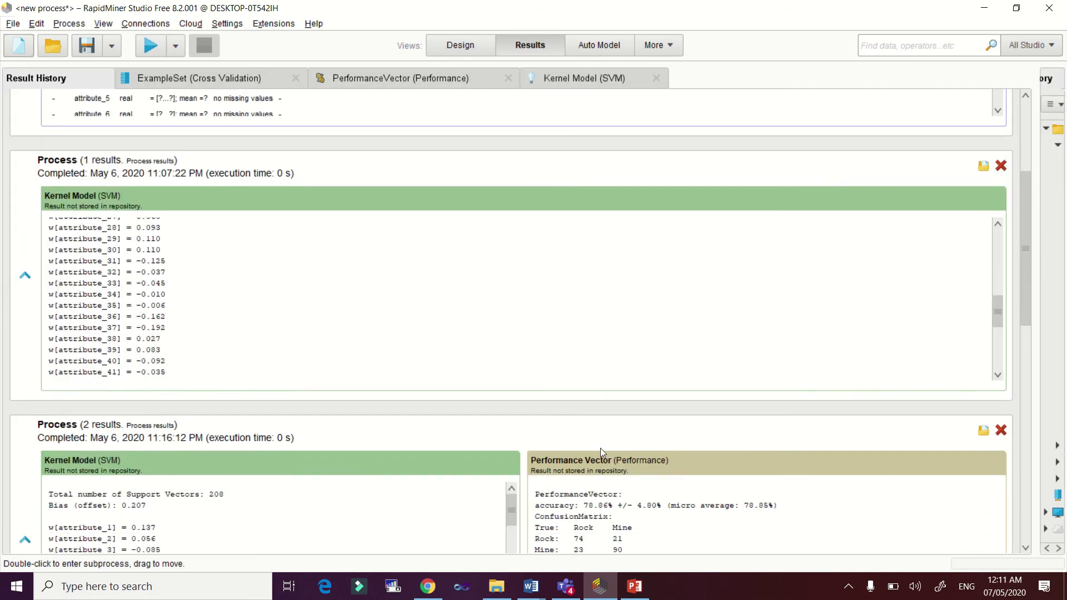
{"action": "left_click", "coordinate": [362, 78]}
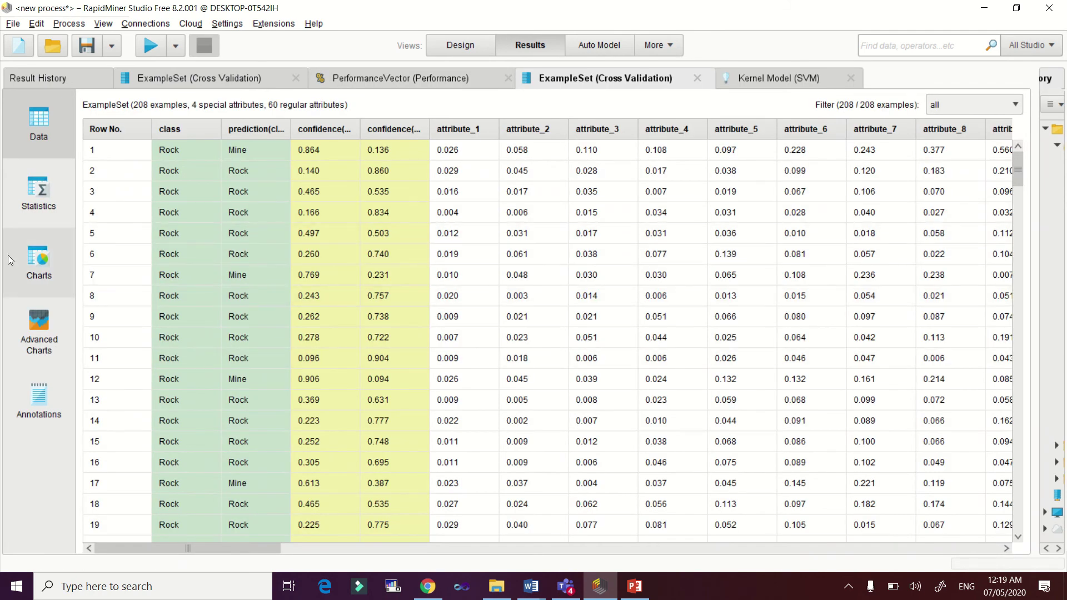
Step: Examine the predicted example set's scatter chart and the expanded statistics of class, prediction(class), both confidences and attribute_1, ending on its data table
{"action": "left_click", "coordinate": [52, 255]}
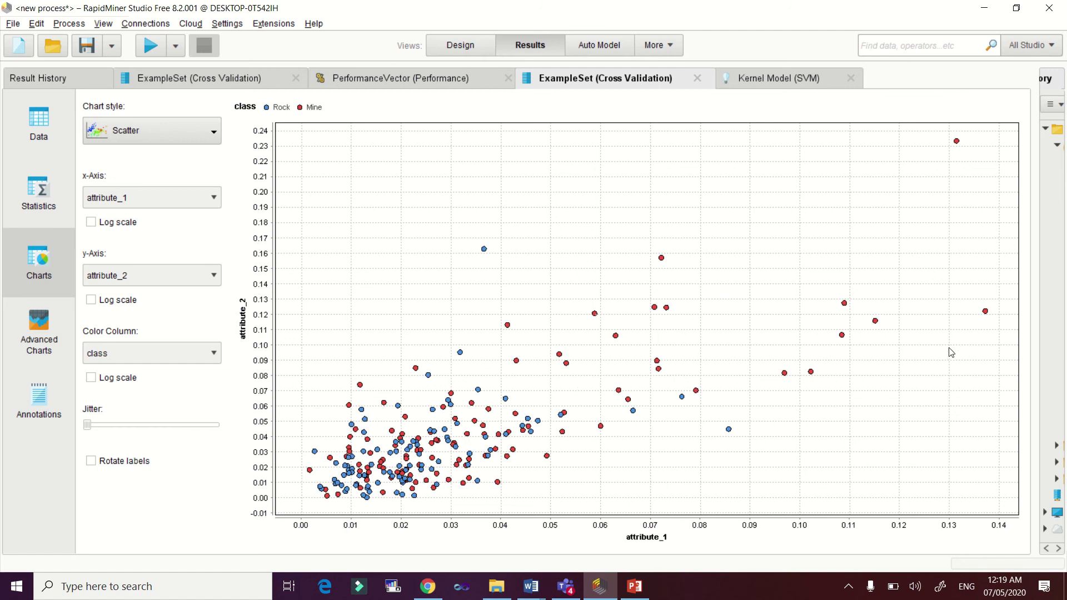
{"action": "left_click", "coordinate": [36, 201]}
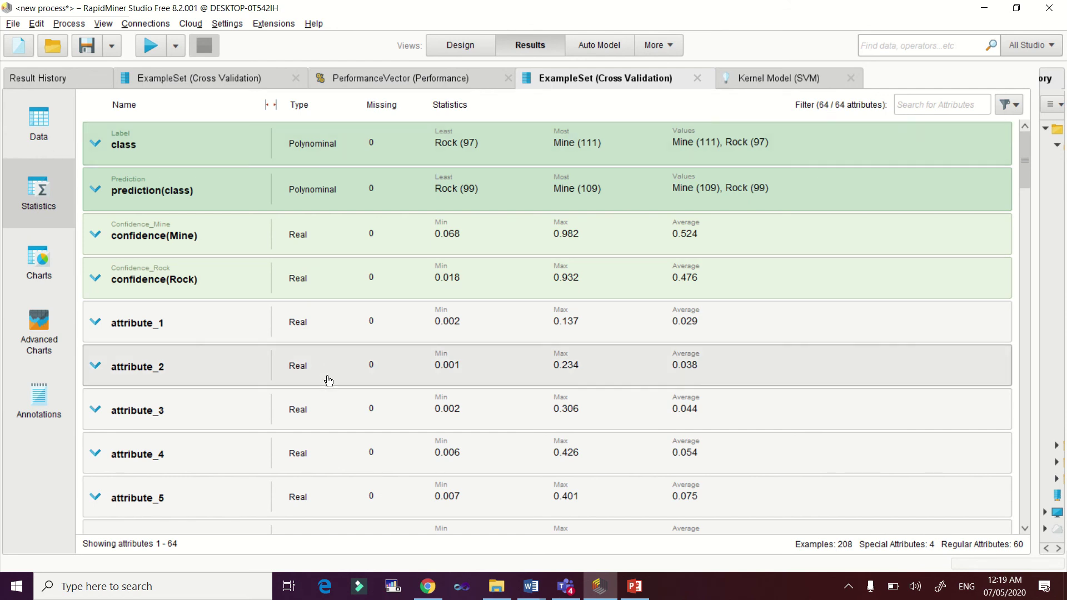
{"action": "left_click", "coordinate": [453, 159]}
{"action": "left_click", "coordinate": [477, 245]}
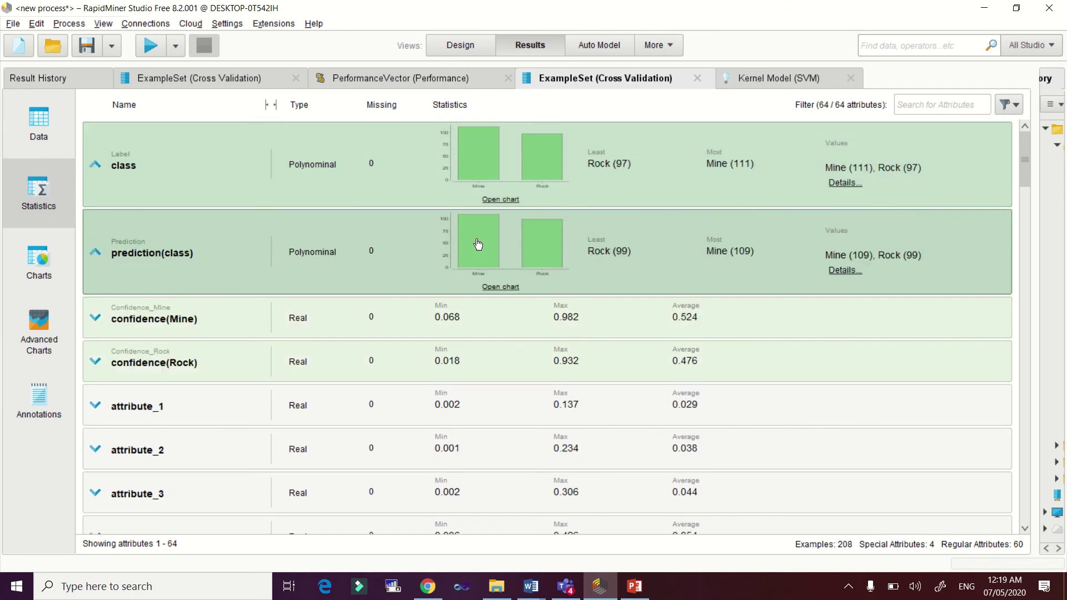
{"action": "left_click", "coordinate": [461, 333]}
{"action": "left_click", "coordinate": [463, 411]}
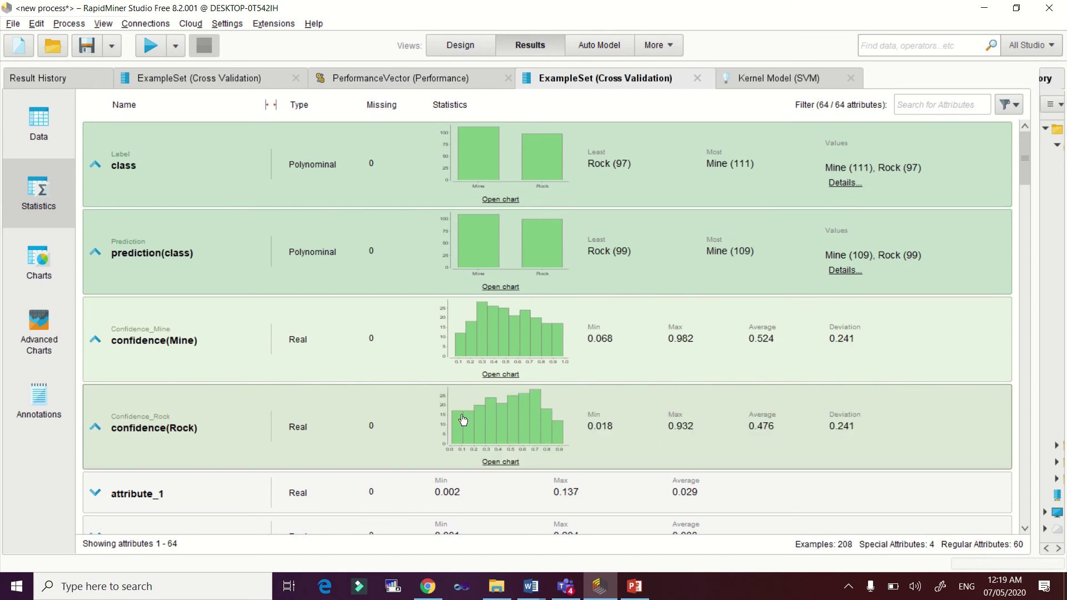
{"action": "left_click", "coordinate": [464, 490]}
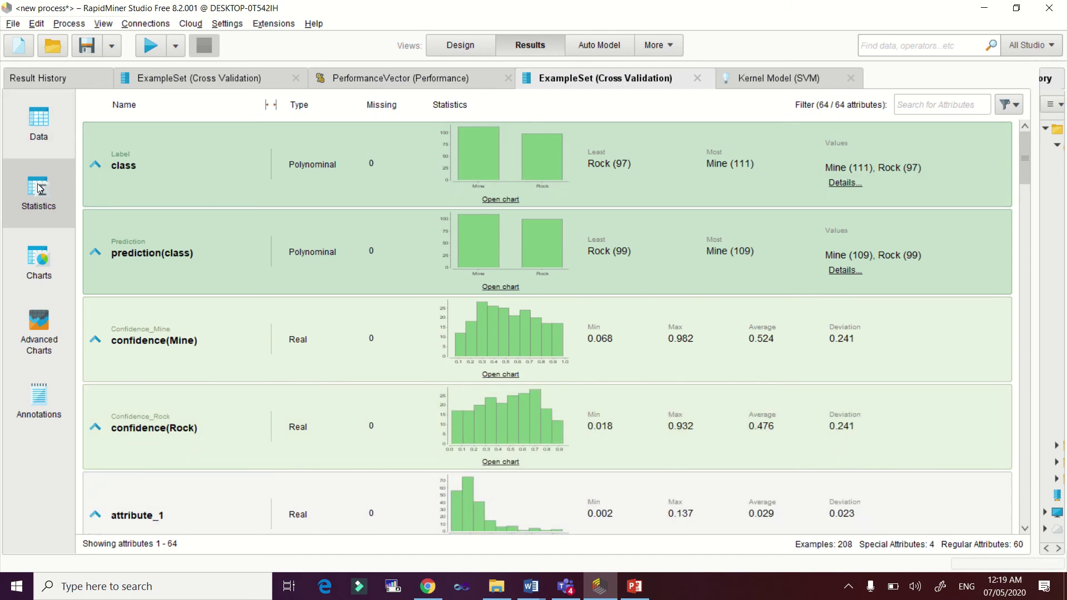
{"action": "left_click", "coordinate": [41, 126]}
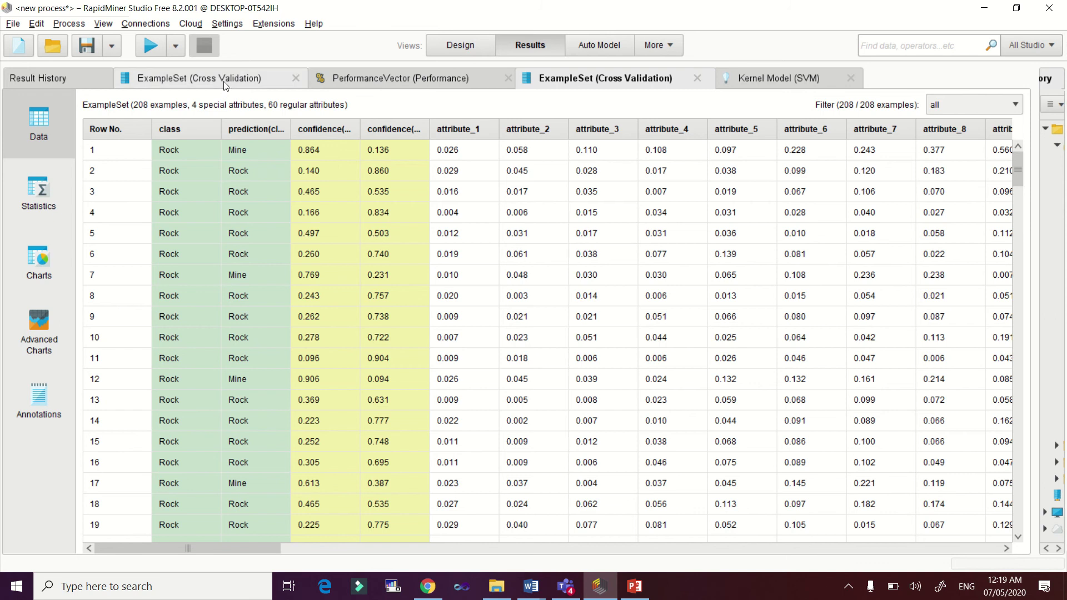
Step: Open the SVM kernel model's support vector table, widen the support vector column and look through its rows
{"action": "left_click", "coordinate": [790, 79]}
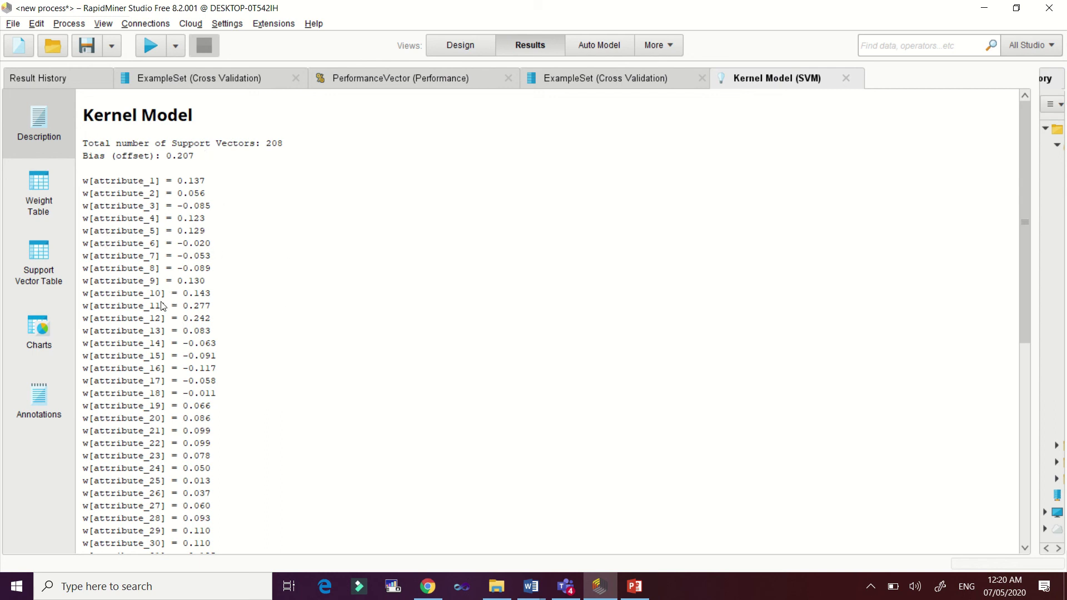
{"action": "left_click", "coordinate": [36, 261]}
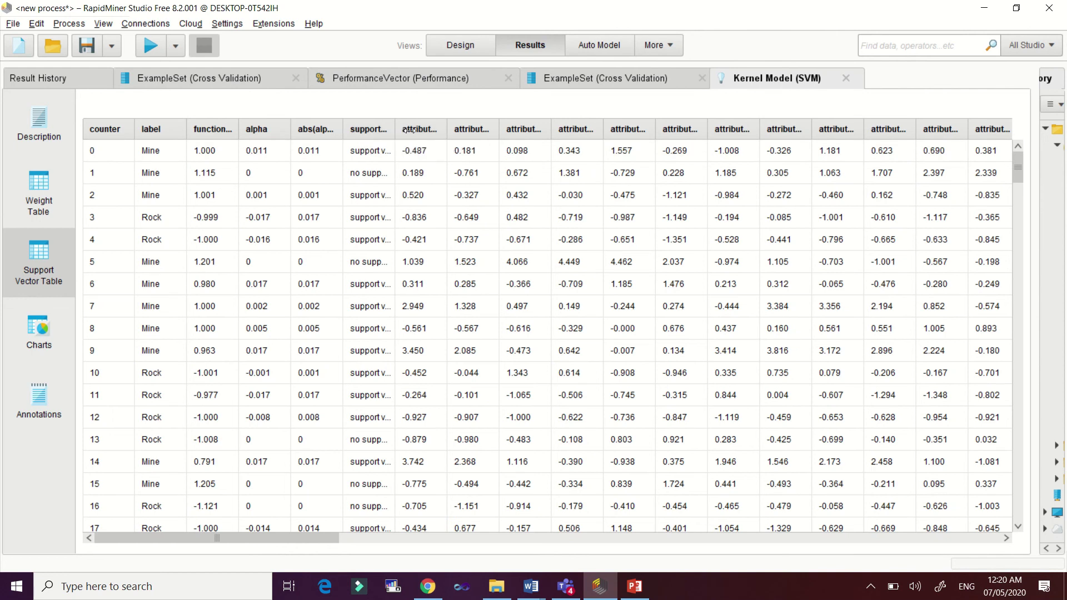
{"action": "left_click_drag", "start_coordinate": [393, 132], "coordinate": [465, 136]}
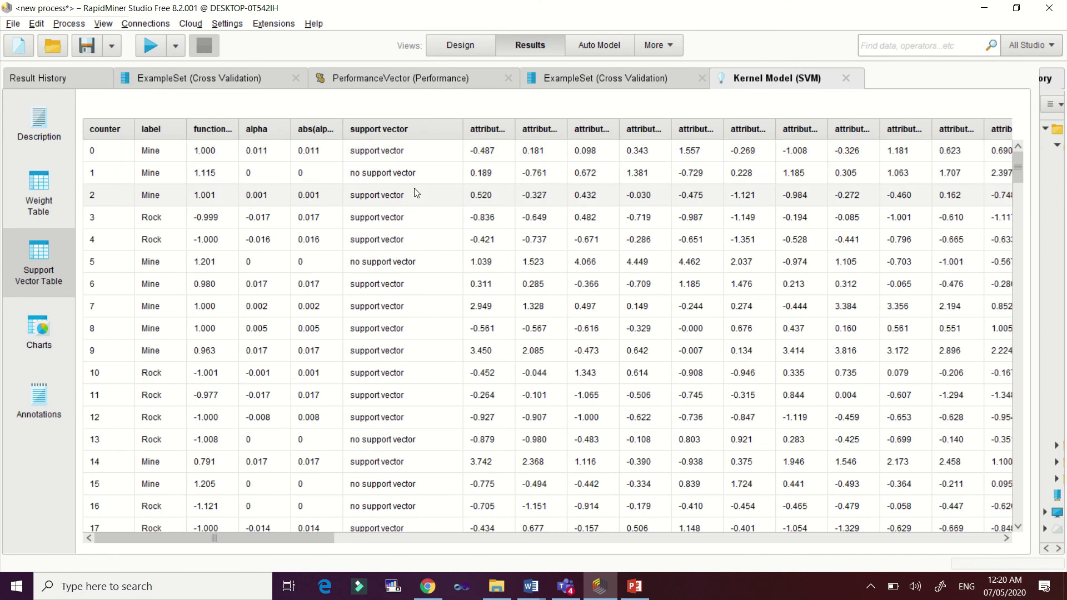
{"action": "scroll", "coordinate": [416, 202], "scroll_direction": "down", "scroll_amount": 2}
{"action": "scroll", "coordinate": [416, 202], "scroll_direction": "down", "scroll_amount": 4}
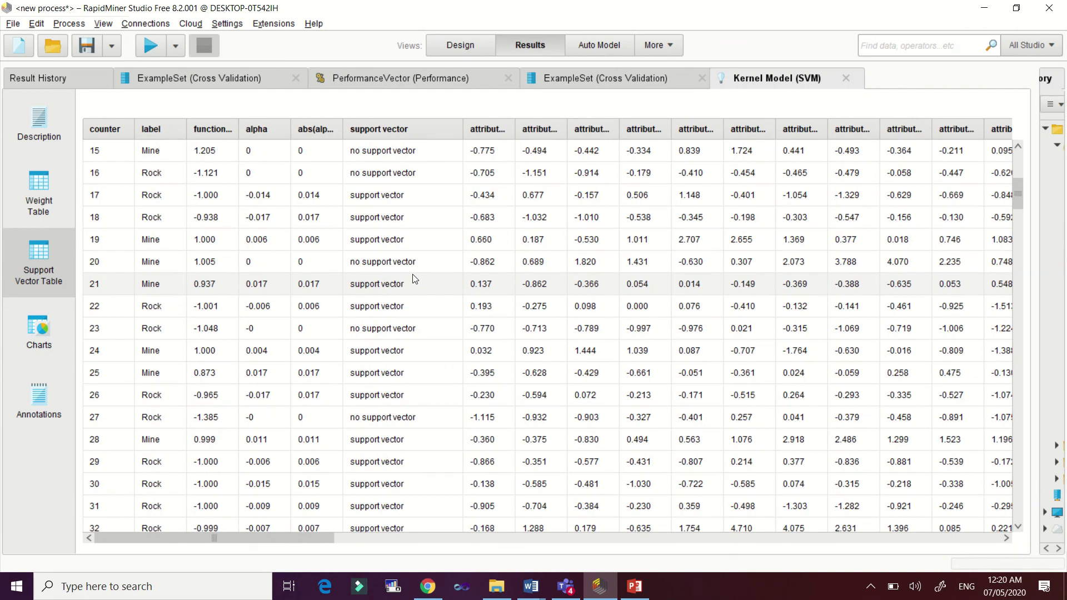